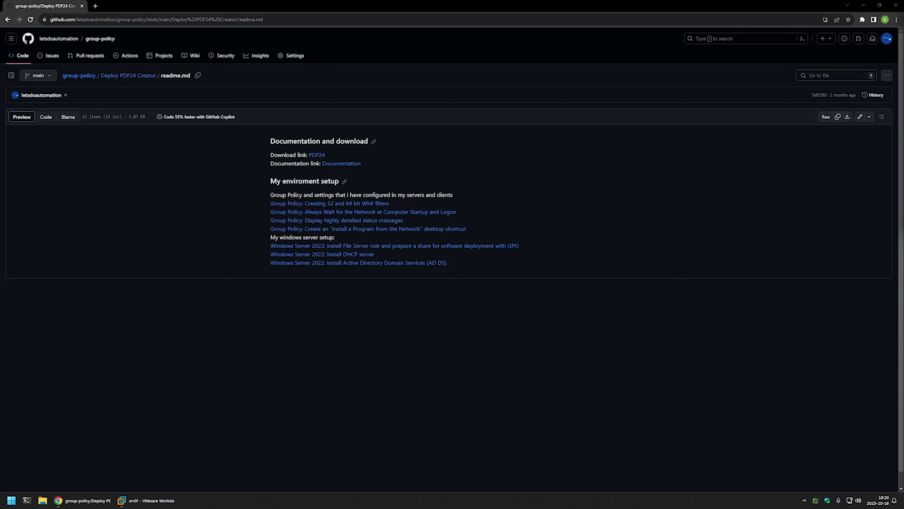
Review the group policy settings and Windows server setup lists in the readme's environment section.
drag(466, 272, 273, 194)
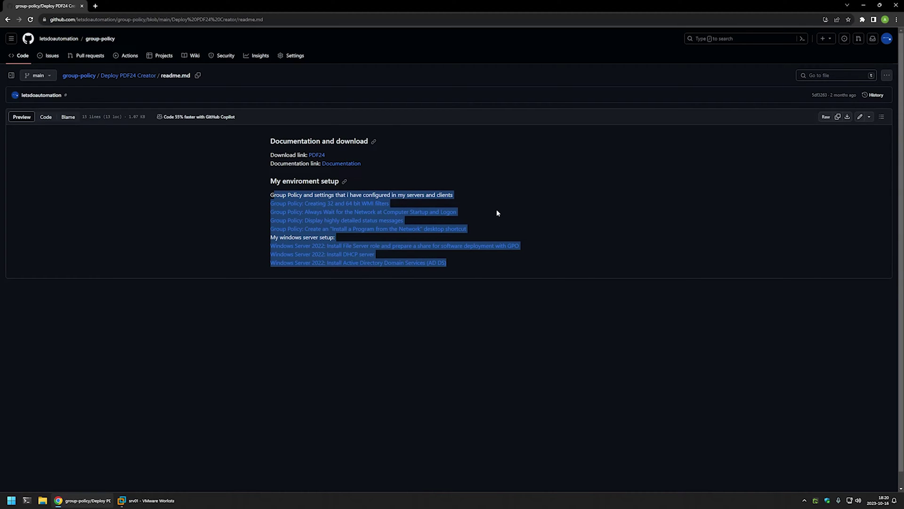
drag(477, 261, 261, 239)
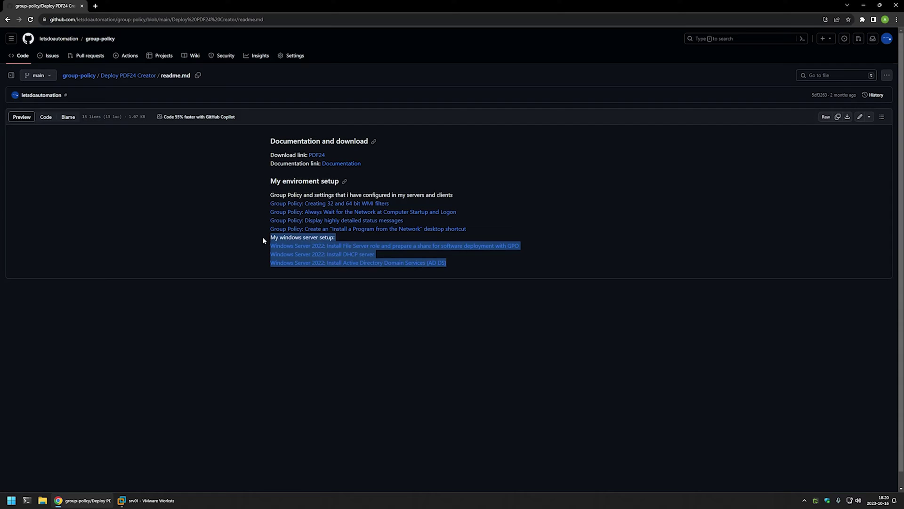
click(481, 231)
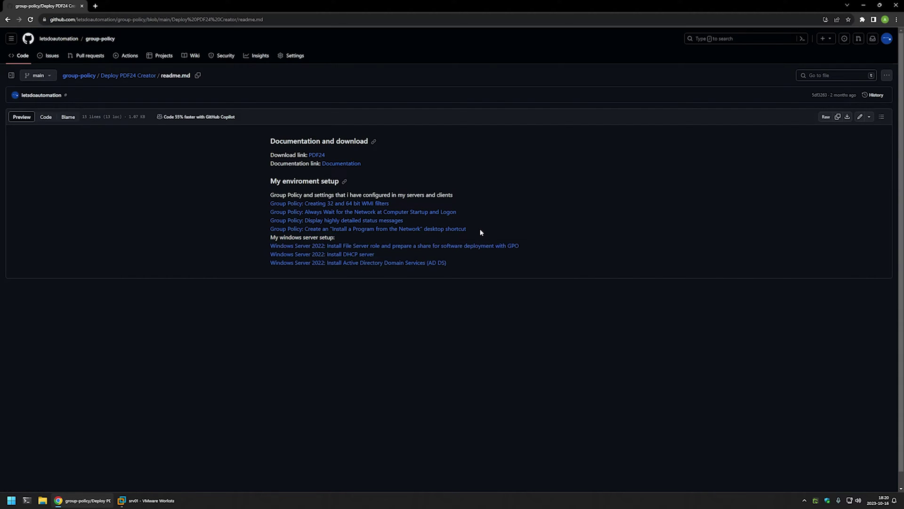
drag(480, 229, 270, 199)
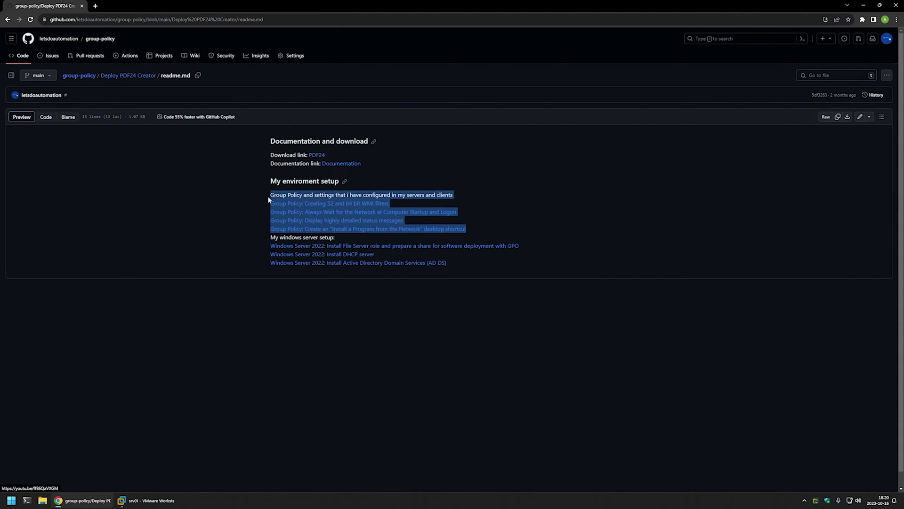
click(458, 197)
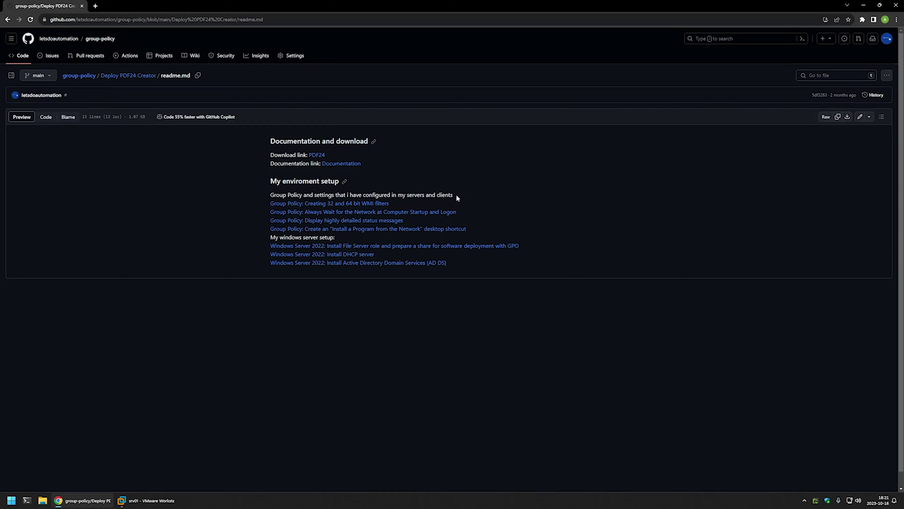
Open the PDF24 download link from the readme and download PDF24 Creator 11.14.0 as an x64 MSI.
middle_click(313, 156)
click(122, 6)
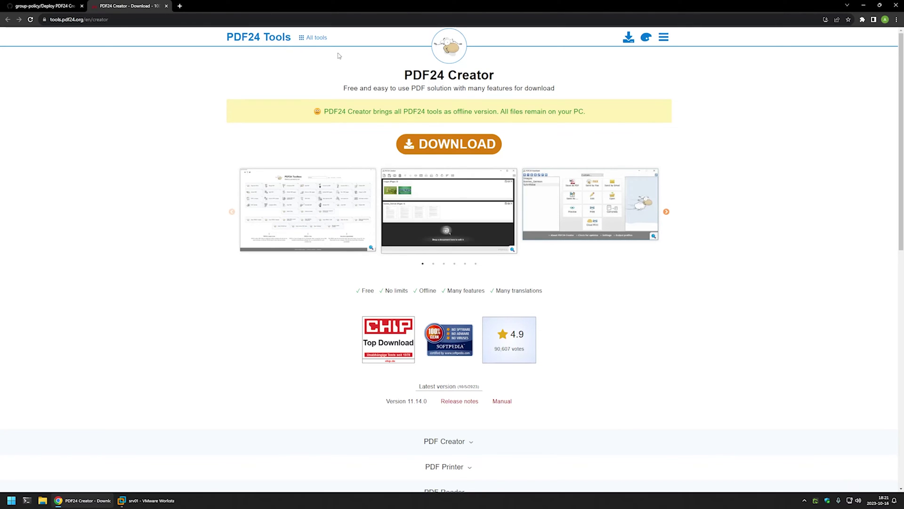
click(445, 142)
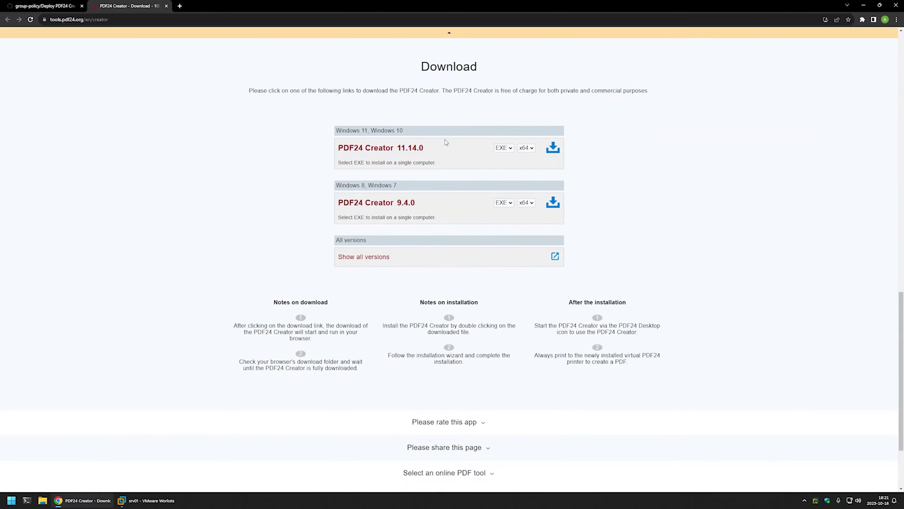
drag(430, 150, 337, 148)
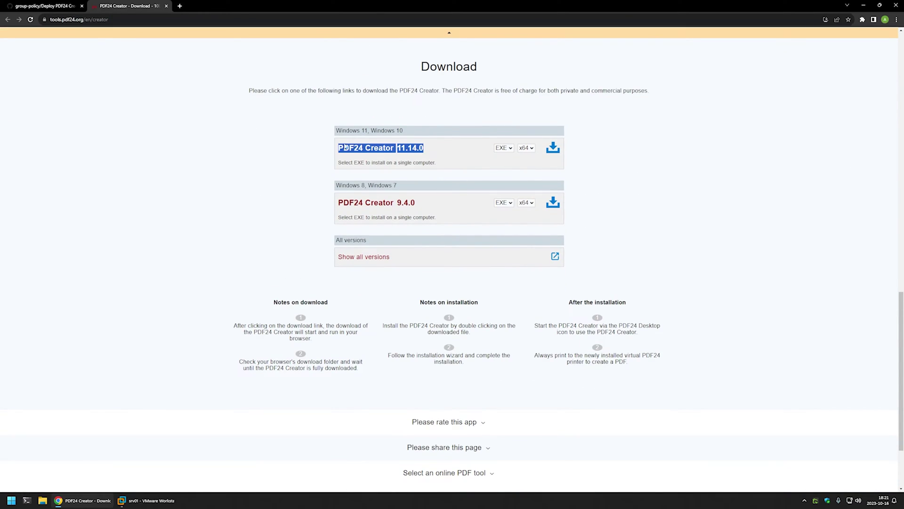
click(456, 148)
click(504, 148)
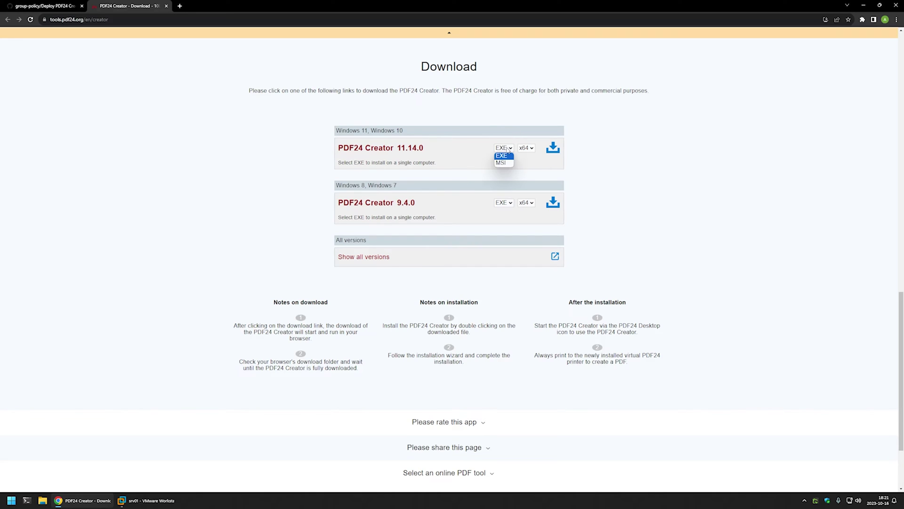
click(502, 162)
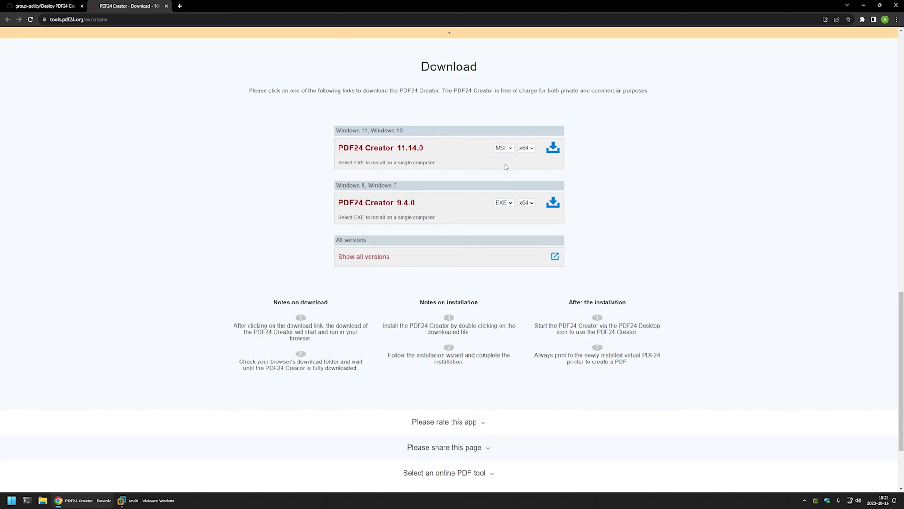
click(554, 149)
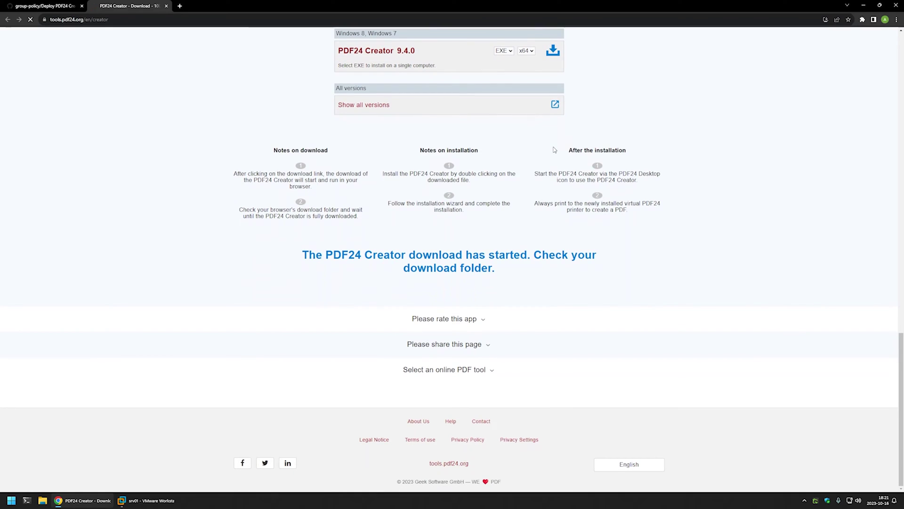
Copy pdf24-creator-11.14.0-x64.msi from the host's Downloads folder.
click(43, 500)
right_click(43, 501)
click(32, 388)
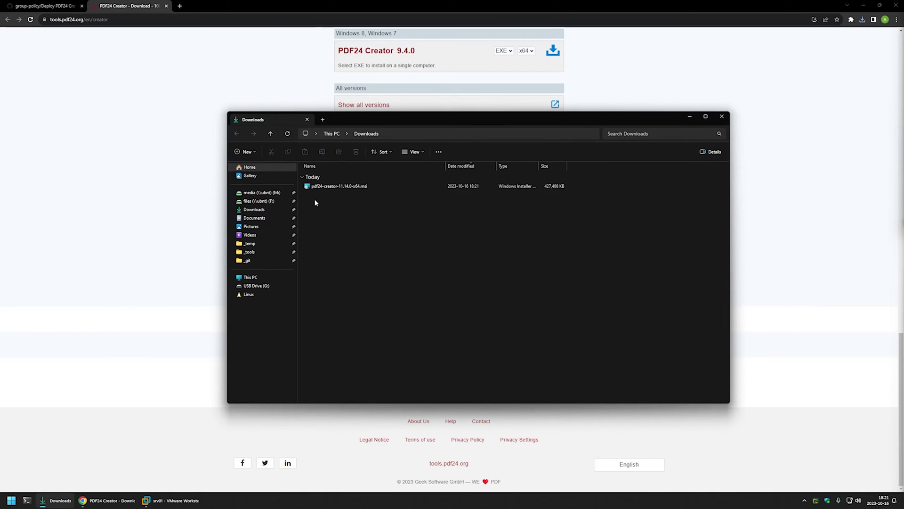
click(323, 186)
right_click(323, 186)
click(355, 311)
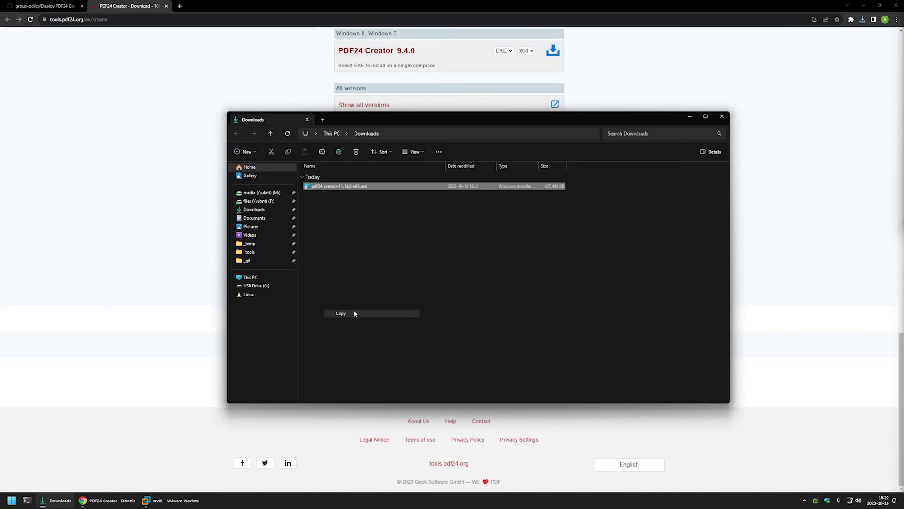
Switch to the srv01 virtual machine in VMware Workstation and paste the PDF24 installer onto its desktop.
click(162, 503)
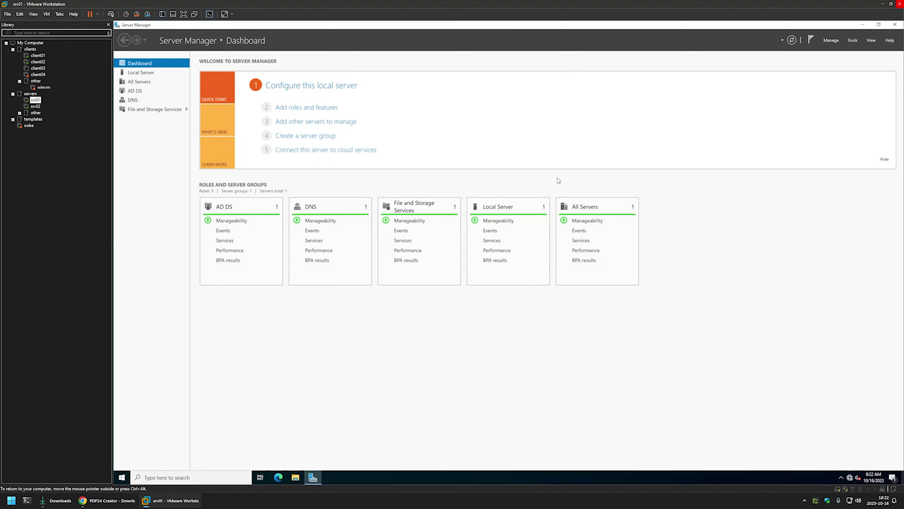
click(863, 25)
right_click(223, 107)
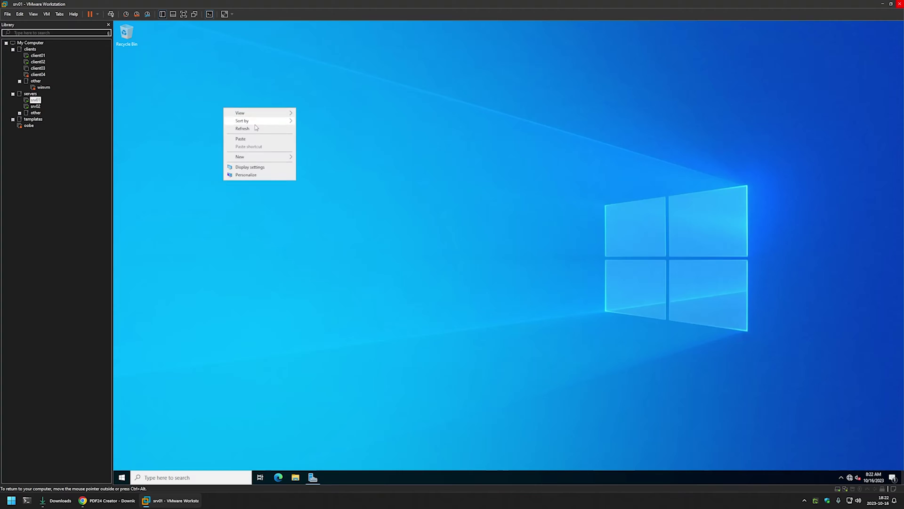
click(241, 138)
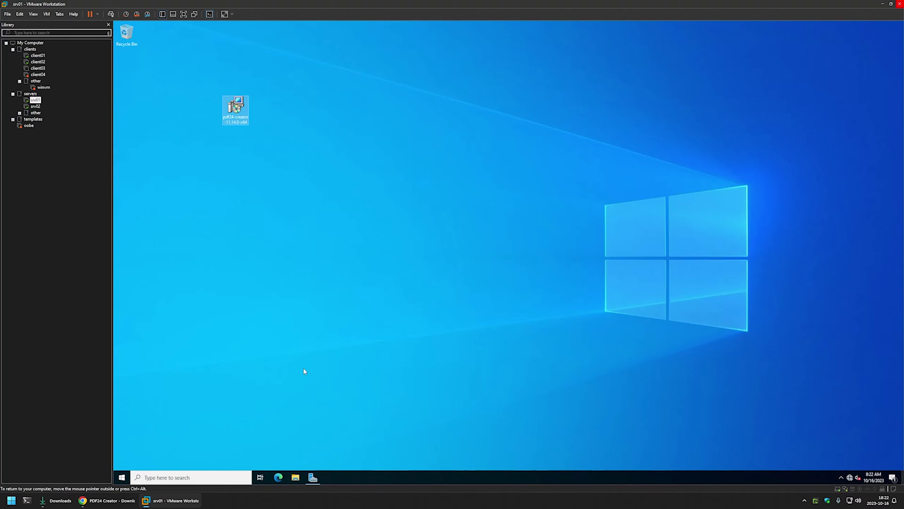
Open the software share on \\srv02 in File Explorer.
click(296, 478)
click(413, 162)
text(\)
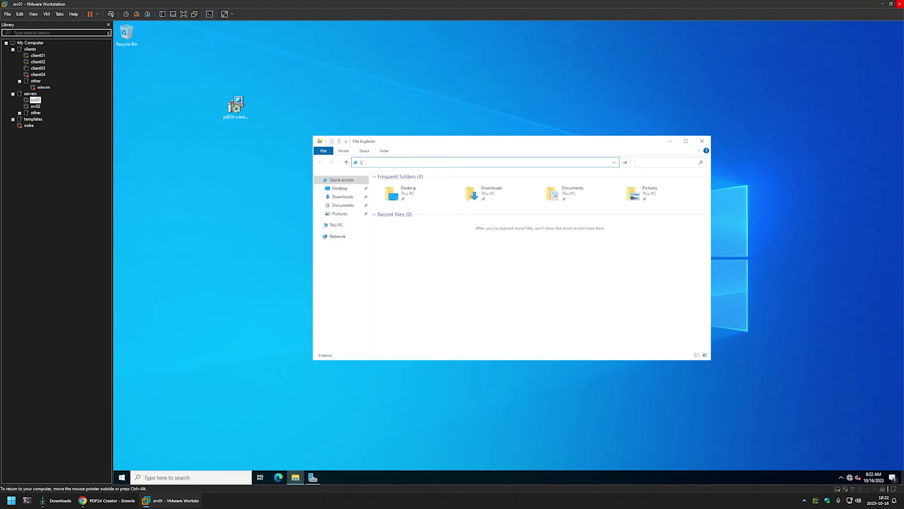
text(\srv02)
key(Return)
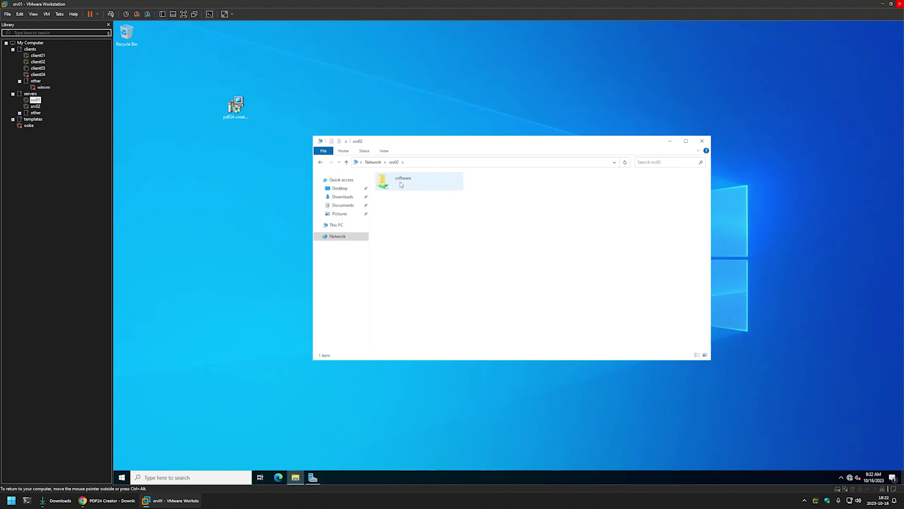
double_click(401, 184)
Create a folder named PDF24 in the software share and copy the desktop PDF24 installer into it.
right_click(398, 194)
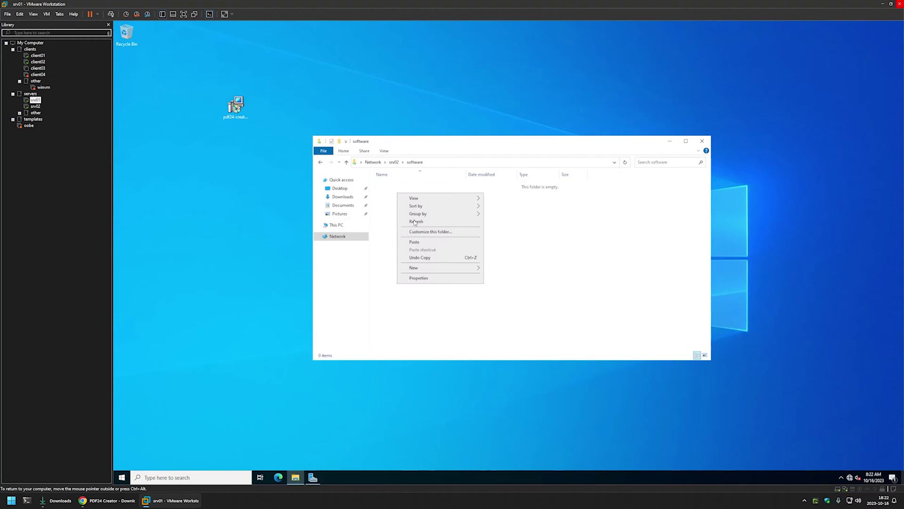
mouse_move(417, 271)
click(496, 268)
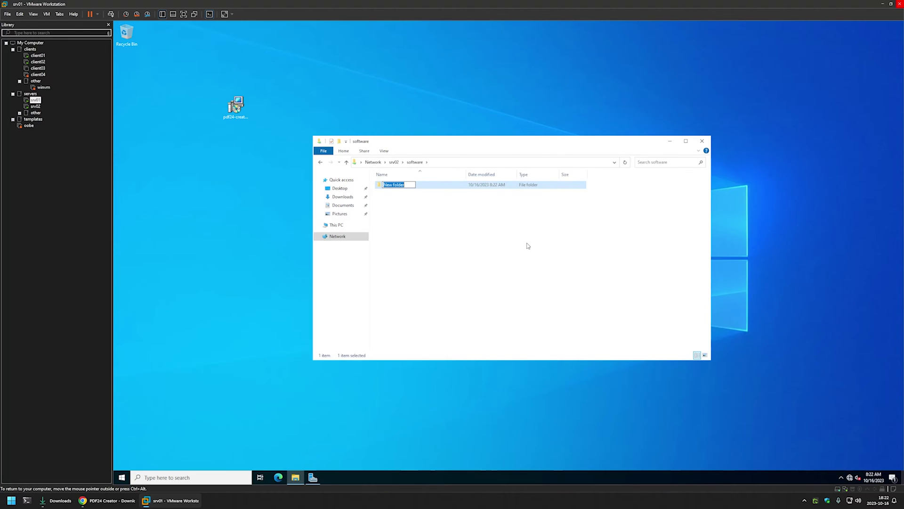
text(PDF23)
key(Return)
drag(235, 106, 384, 185)
double_click(382, 184)
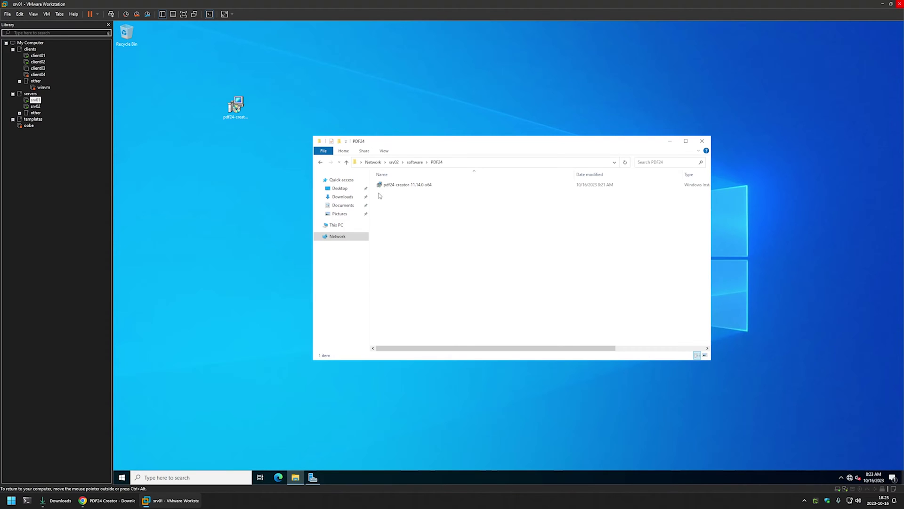
Check the PDF24 folder's security permissions for Authenticated Users, leaving them unedited.
right_click(398, 200)
click(426, 282)
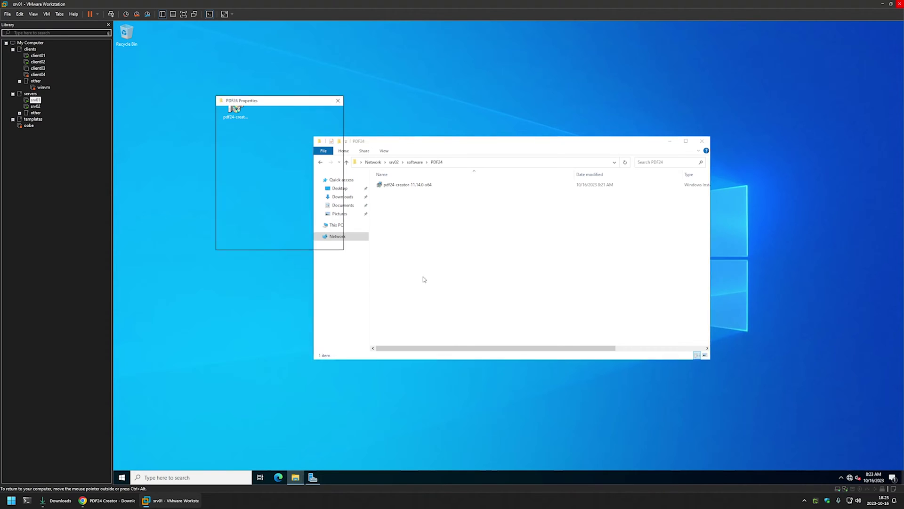
click(247, 110)
drag(250, 100, 433, 163)
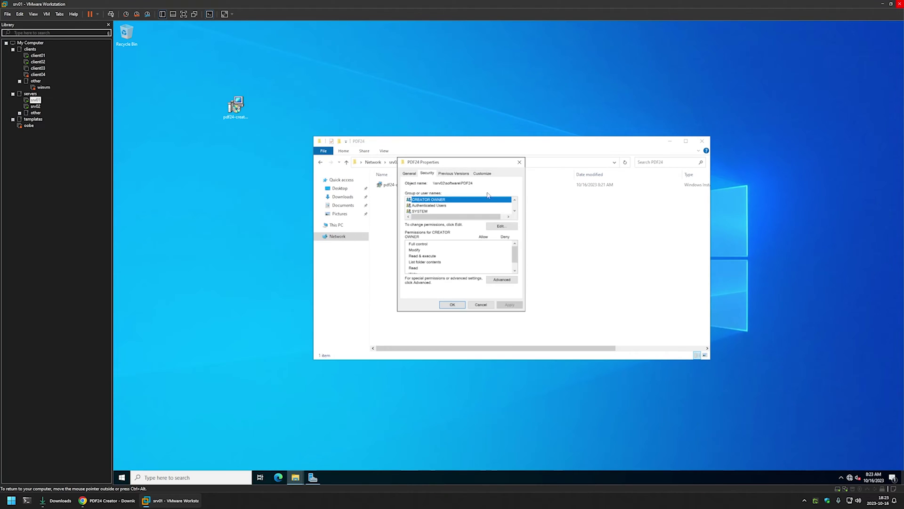
click(501, 226)
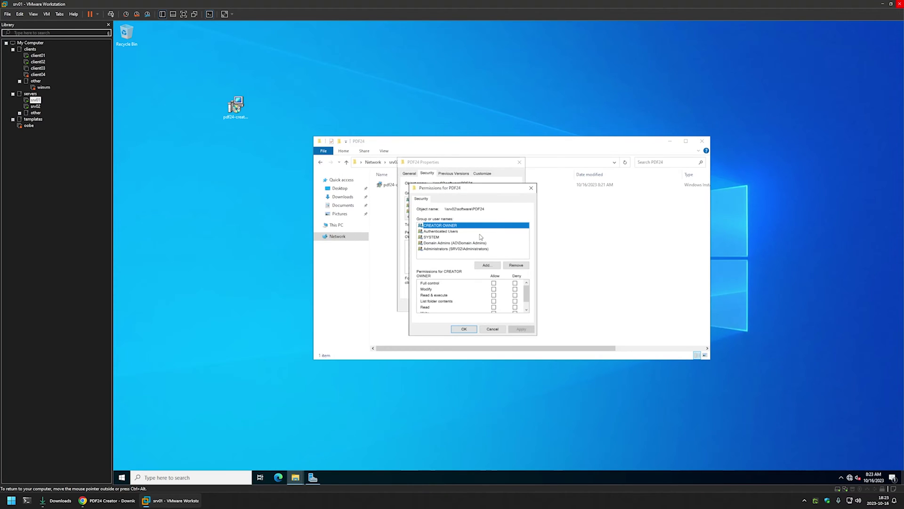
click(440, 232)
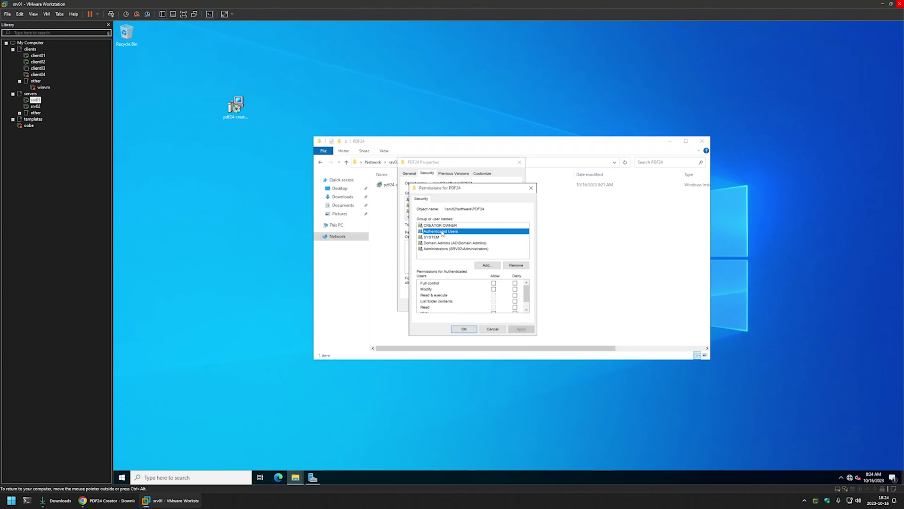
click(531, 187)
click(520, 162)
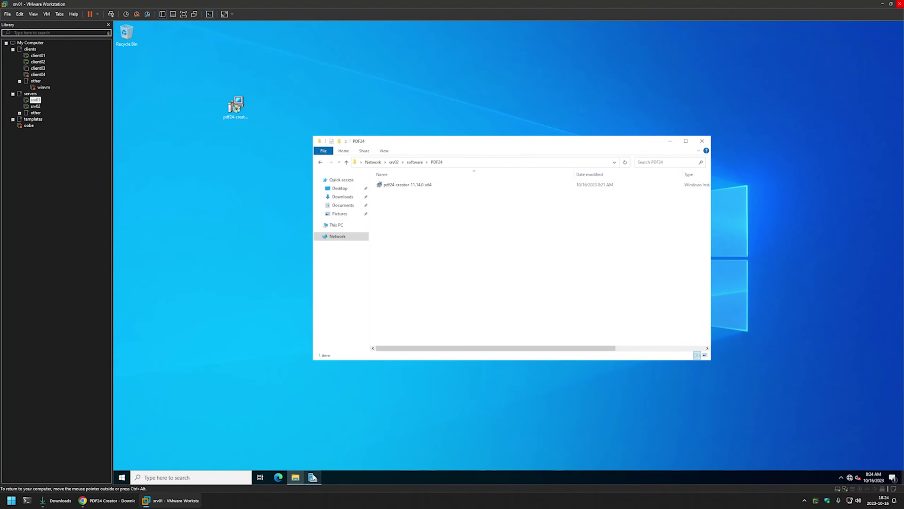
Open Group Policy Management from Server Manager.
click(313, 477)
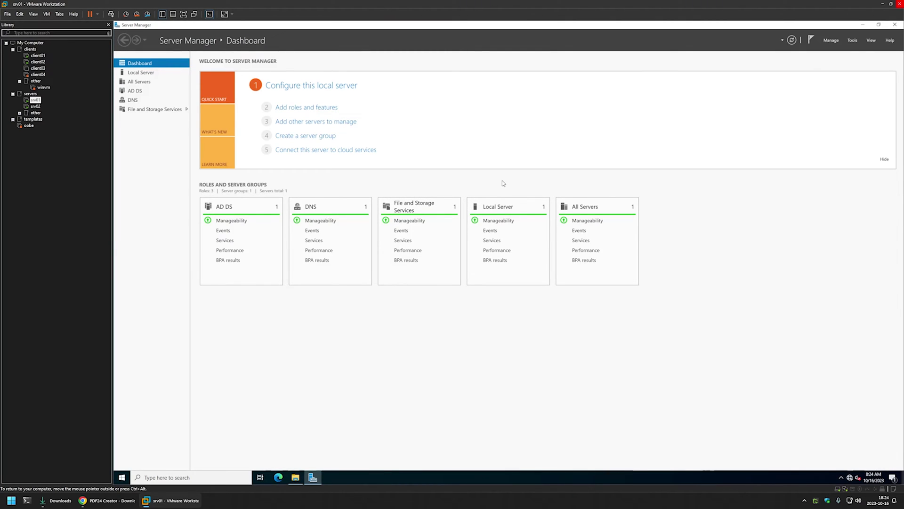
click(852, 41)
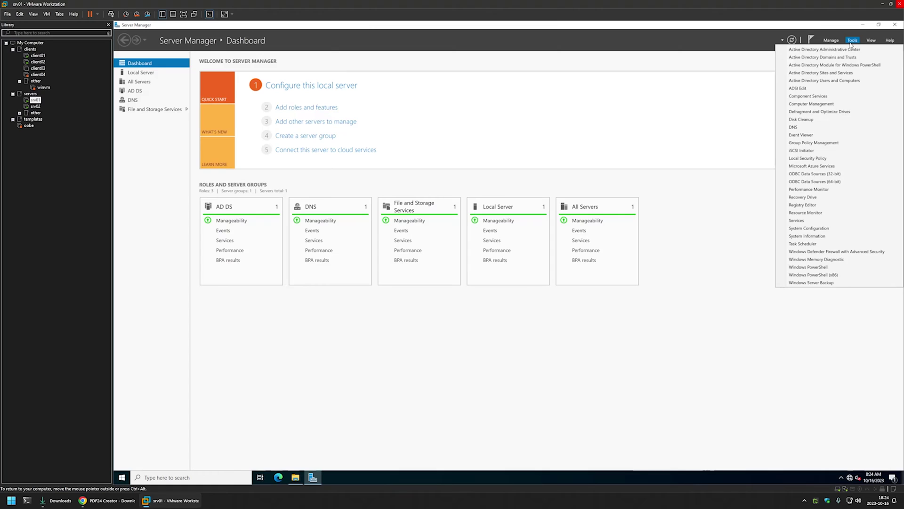
click(825, 143)
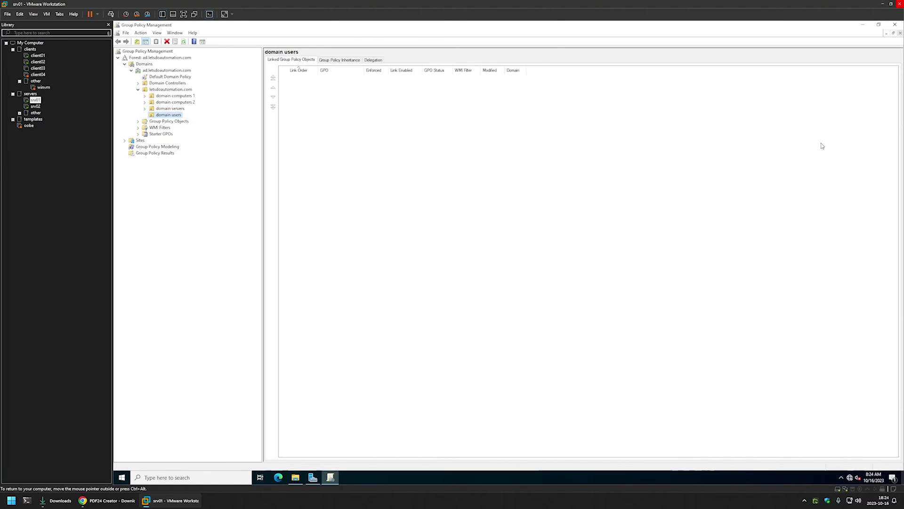
Create a new group policy object named "Assign PDF24" without a source starter GPO.
right_click(170, 124)
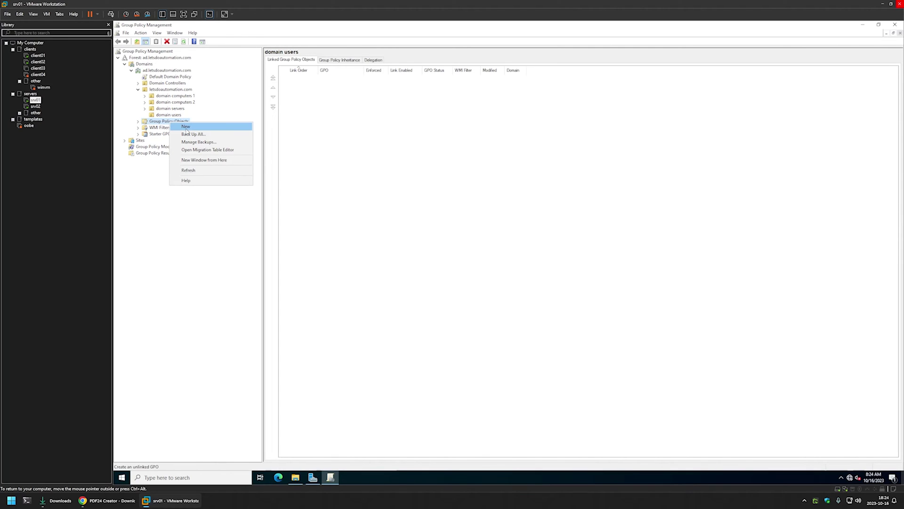
click(188, 132)
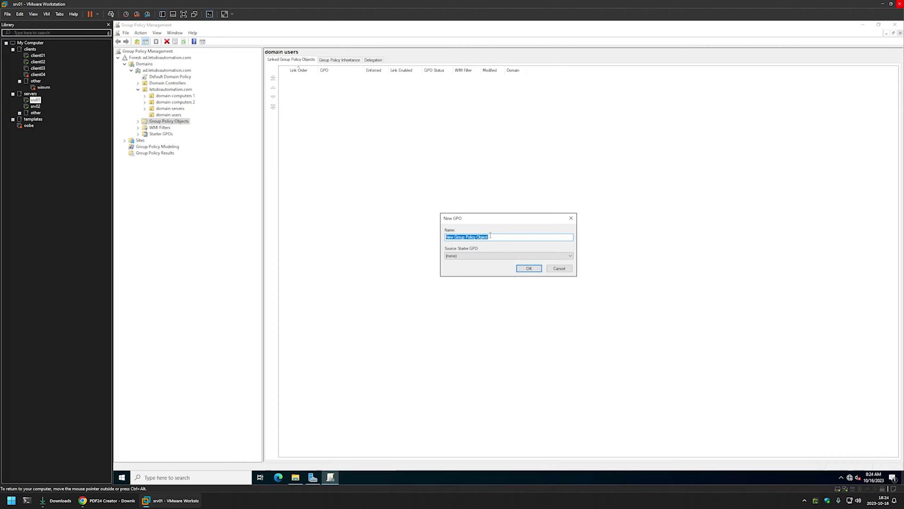
text(Assign PDF24)
click(522, 269)
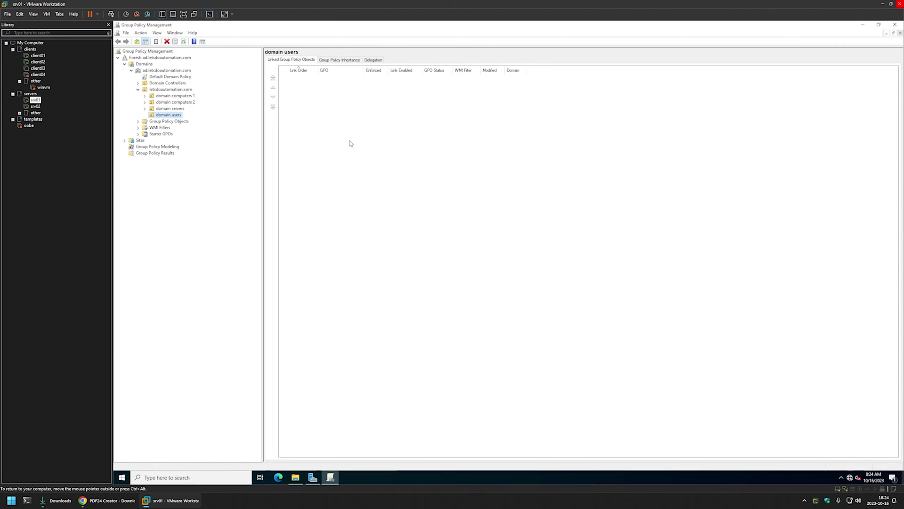
Expand the Group Policy Objects container and open the Assign PDF24 policy for editing.
click(138, 121)
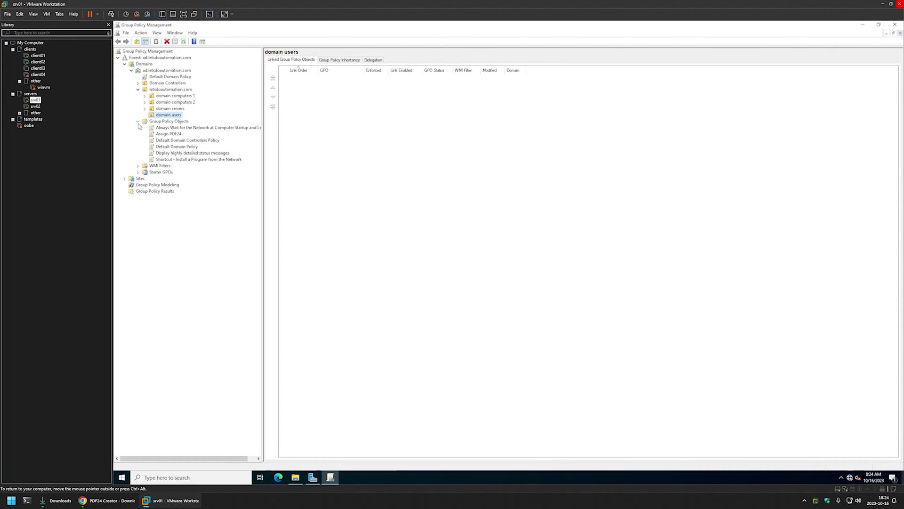
right_click(173, 137)
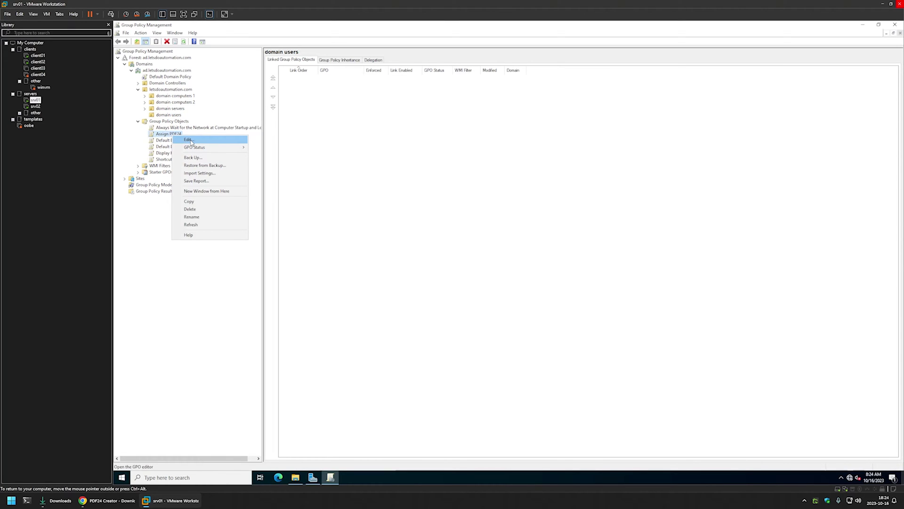
click(191, 141)
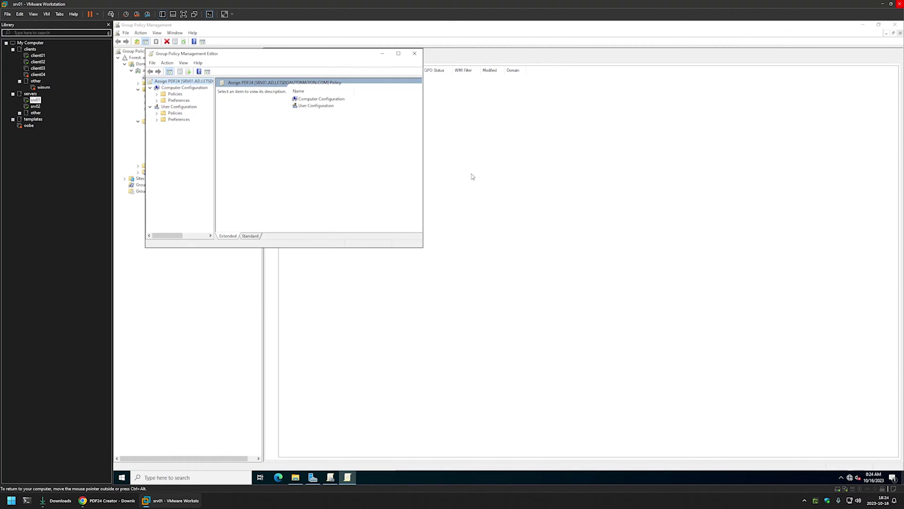
In the Assign PDF24 policy, open Software installation under Computer Configuration > Policies > Software Settings.
drag(264, 56, 519, 151)
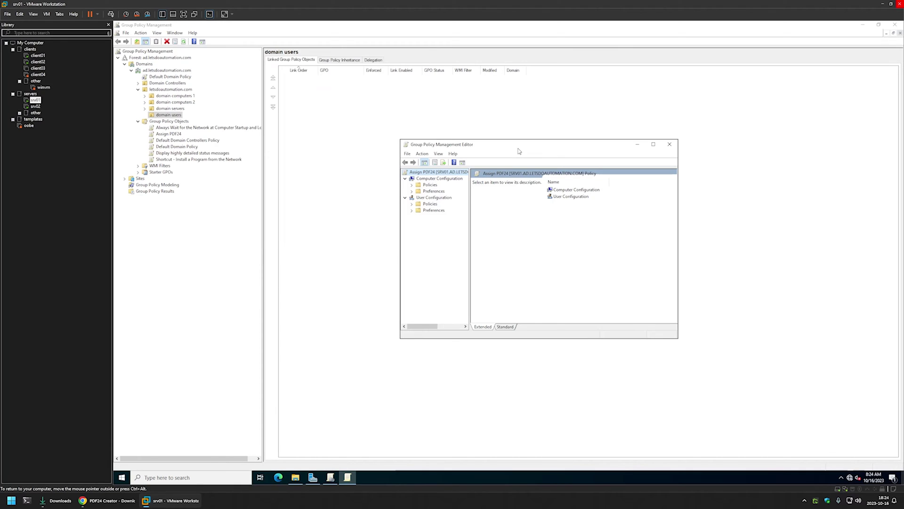
click(429, 180)
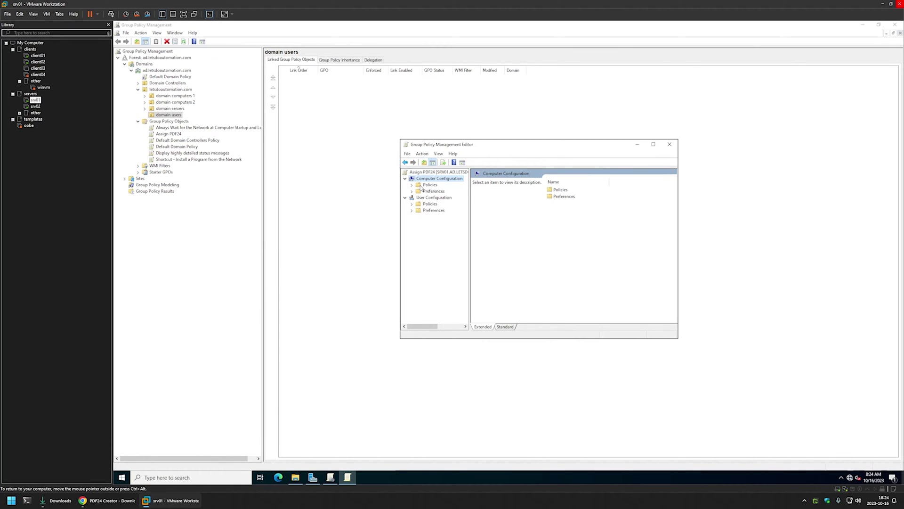
click(413, 186)
click(418, 191)
click(452, 197)
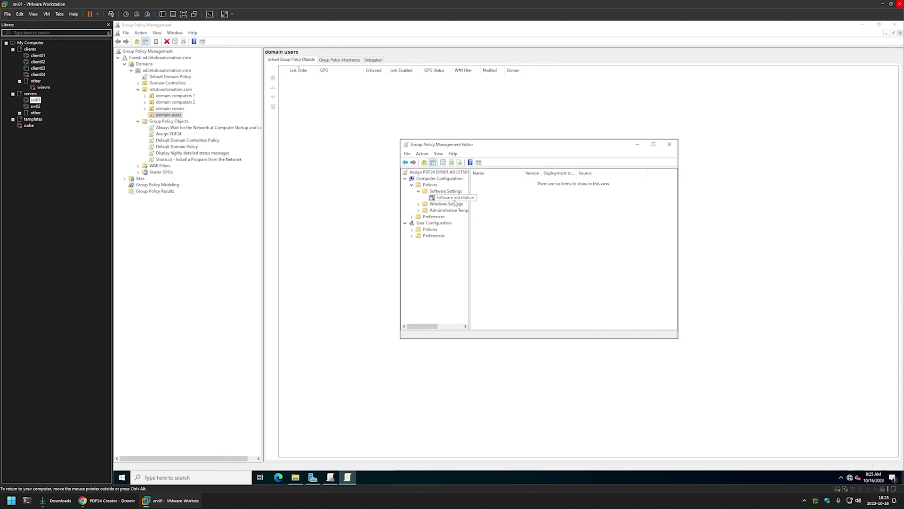
Create a new software installation package from the pdf24-creator-11.14.0-x64 installer in \\srv02\software\PDF24.
right_click(512, 199)
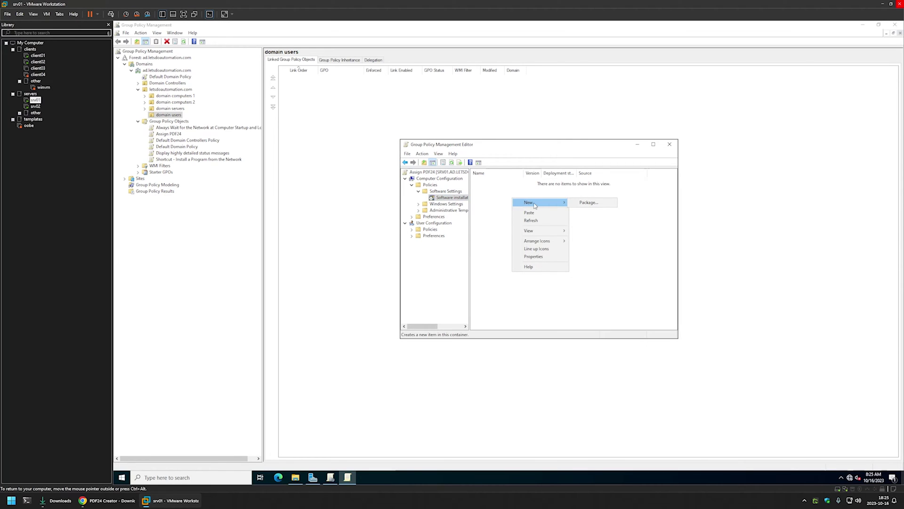
click(585, 204)
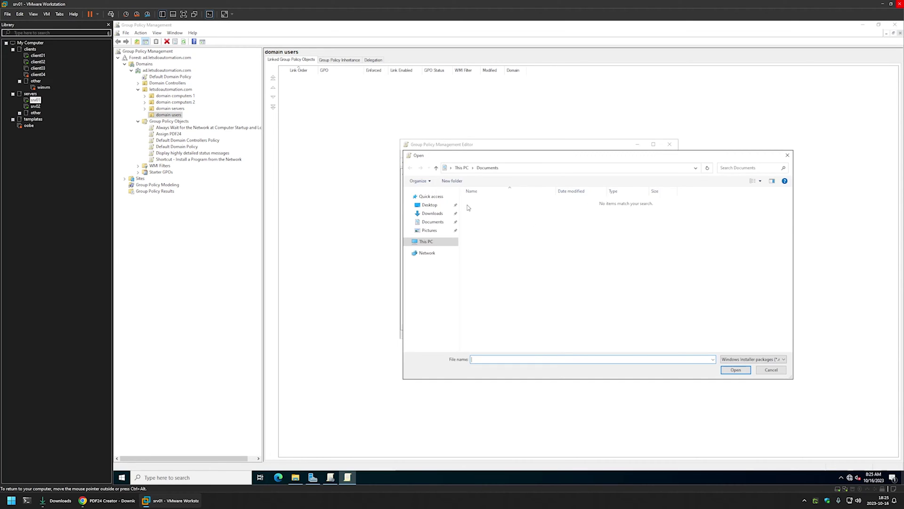
click(452, 206)
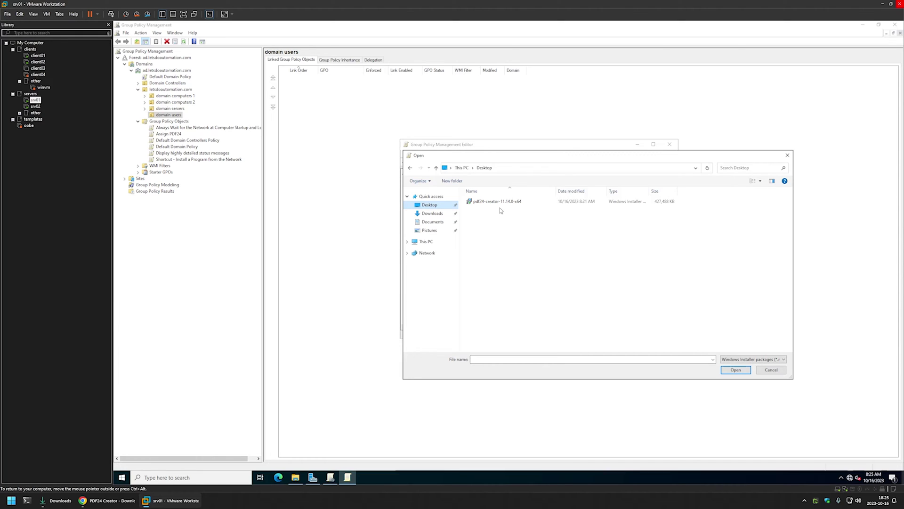
click(501, 168)
text(\srv02)
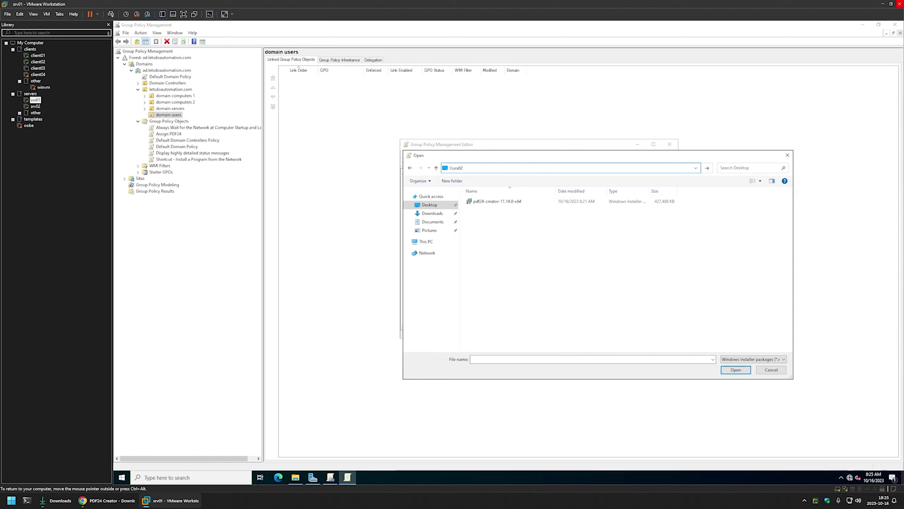
key(Return)
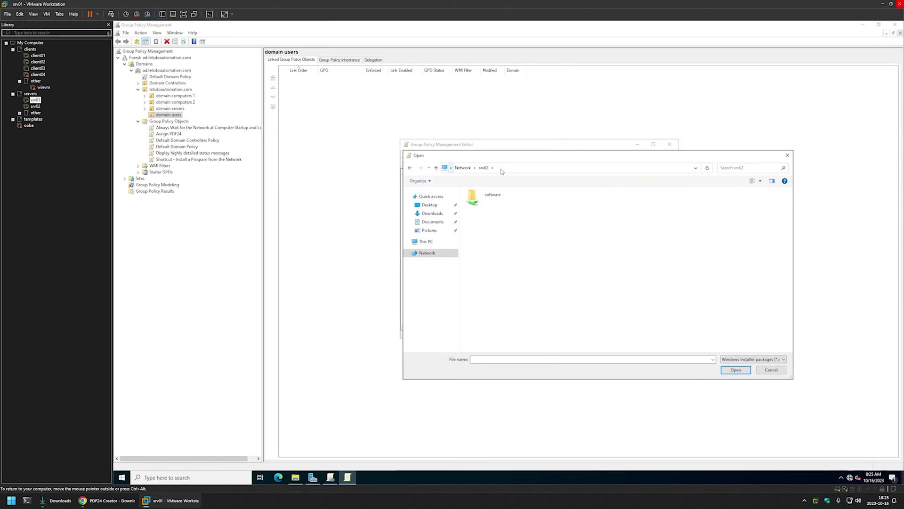
double_click(494, 199)
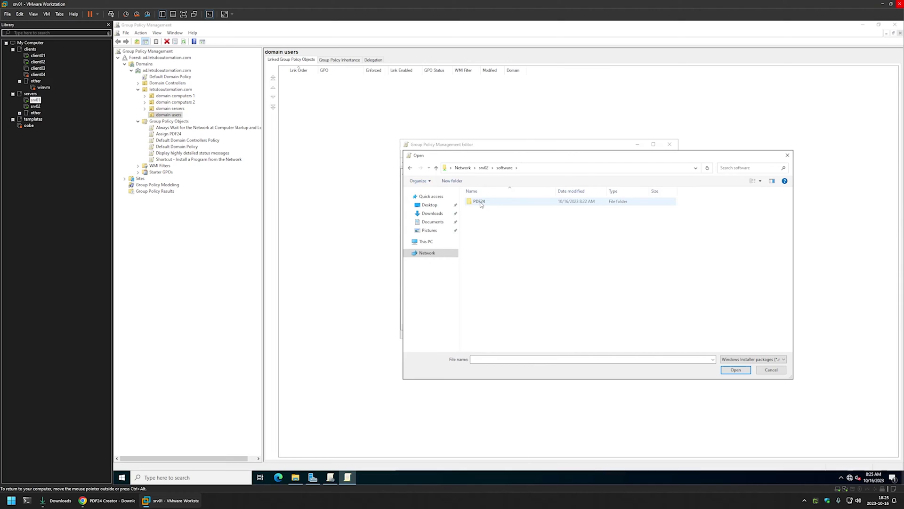
double_click(481, 203)
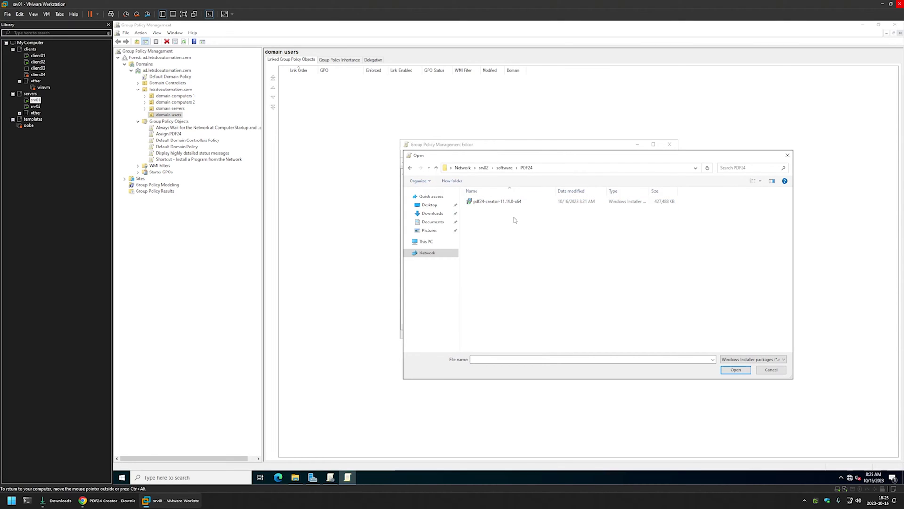
click(491, 203)
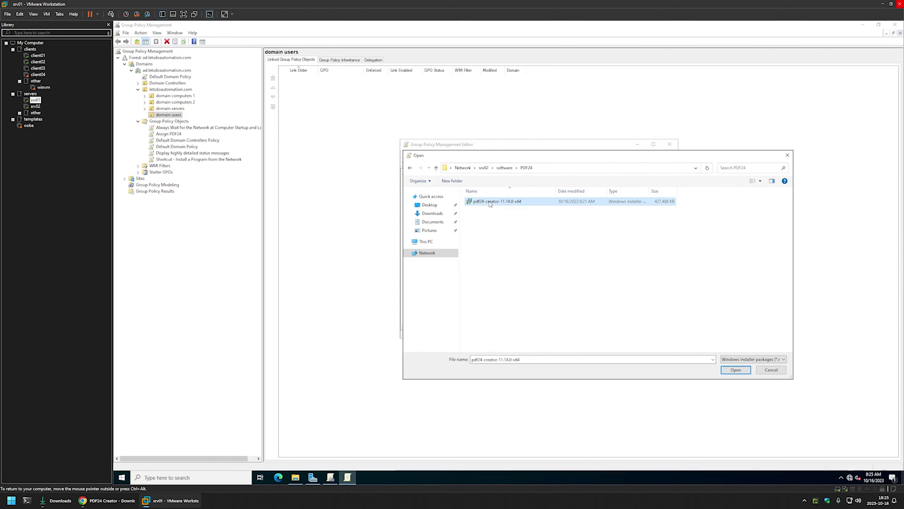
double_click(490, 203)
Deploy the package with the Advanced method, set it to ignore language when deploying, and close the policy editor.
click(501, 242)
click(549, 272)
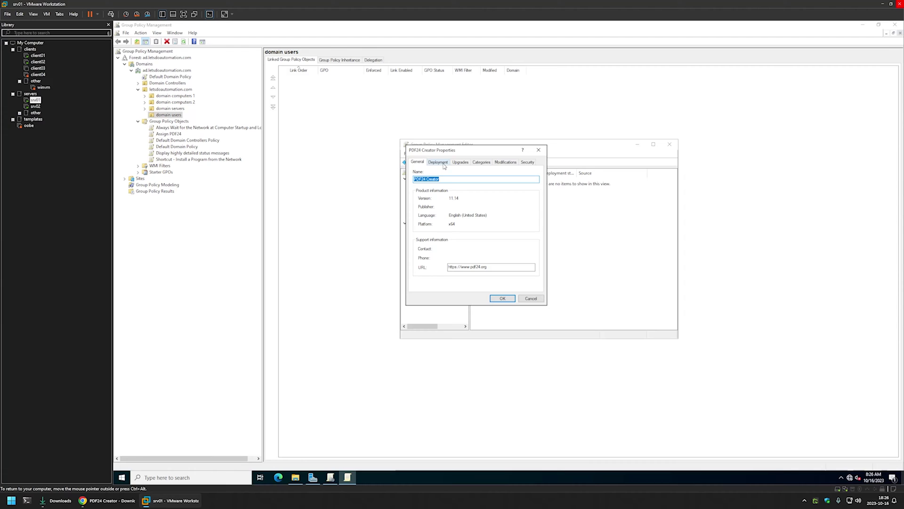
click(438, 162)
click(432, 284)
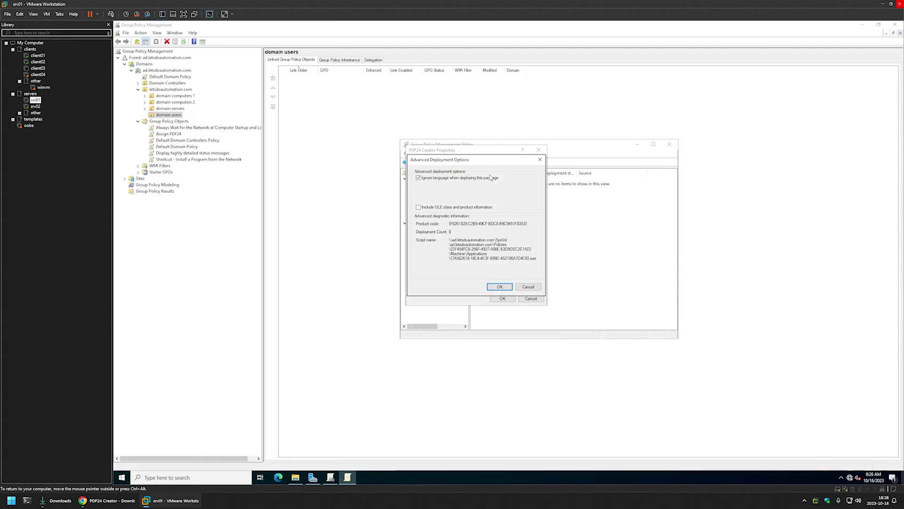
click(509, 288)
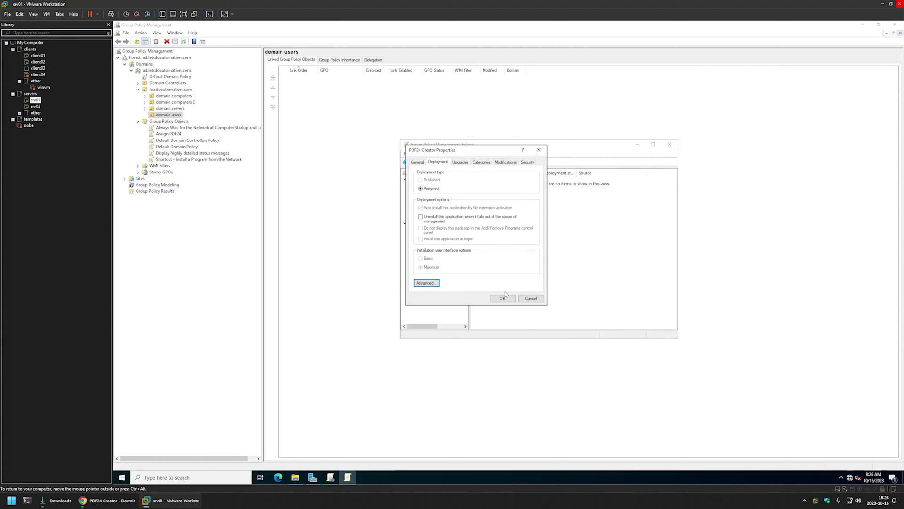
click(502, 298)
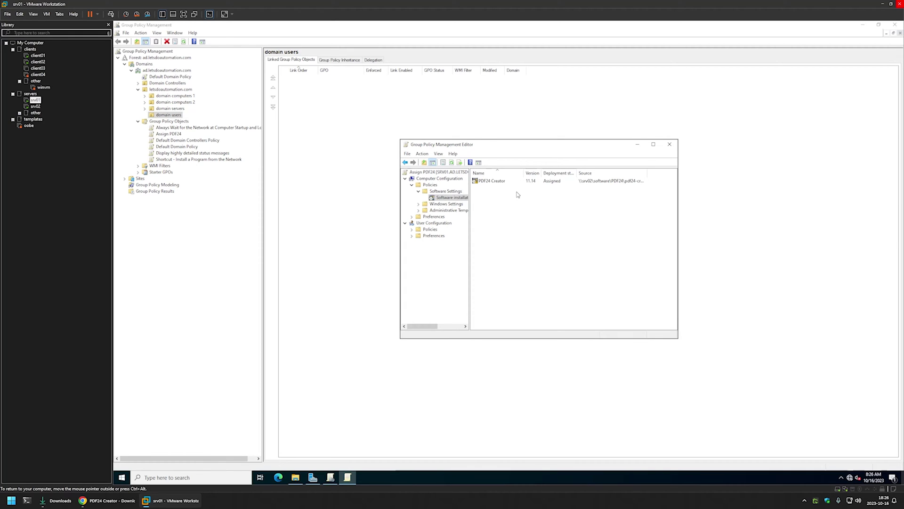
click(669, 144)
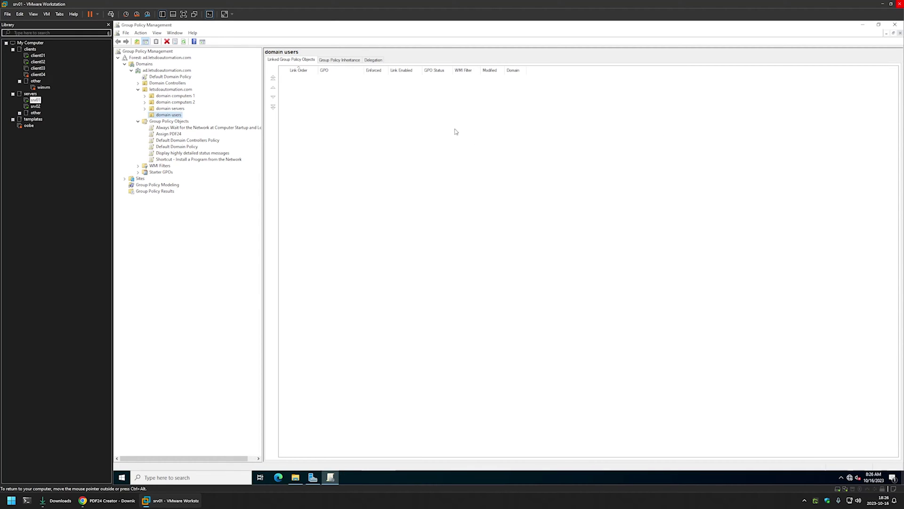
Set the Assign PDF24 policy's GPO status to "User configuration settings disabled".
click(168, 134)
click(288, 60)
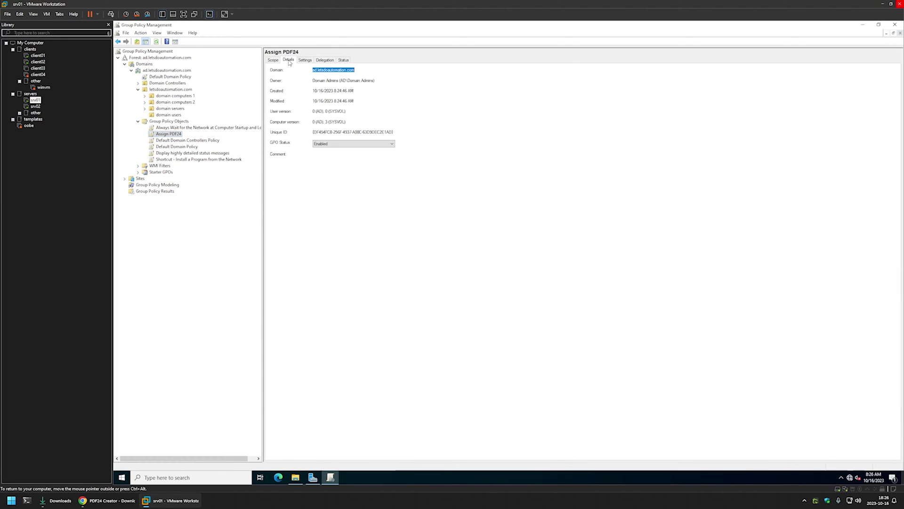
click(321, 143)
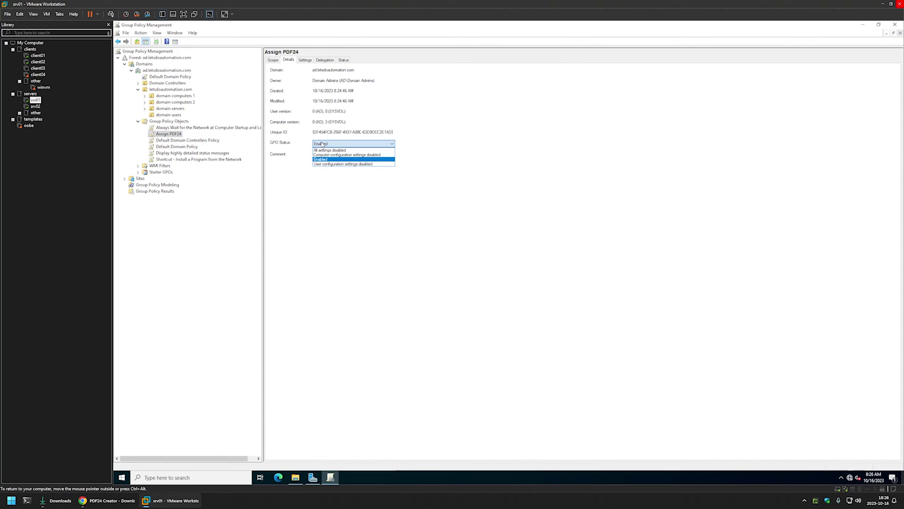
click(334, 163)
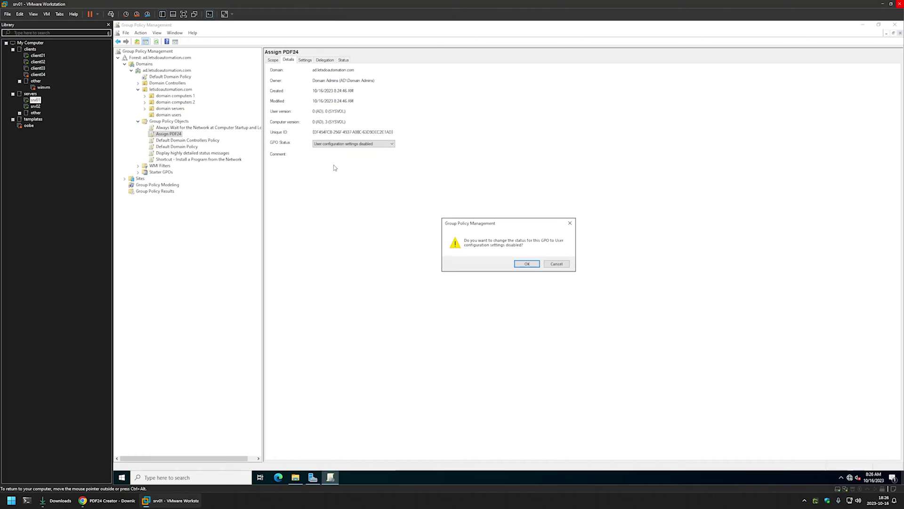
click(535, 263)
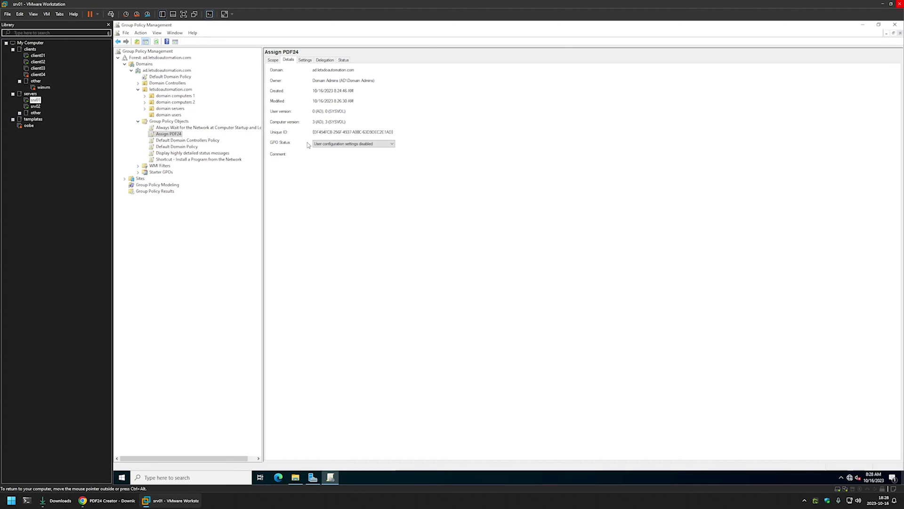
Link the Assign PDF24 group policy object to the "domain computers 1" organizational unit.
double_click(156, 97)
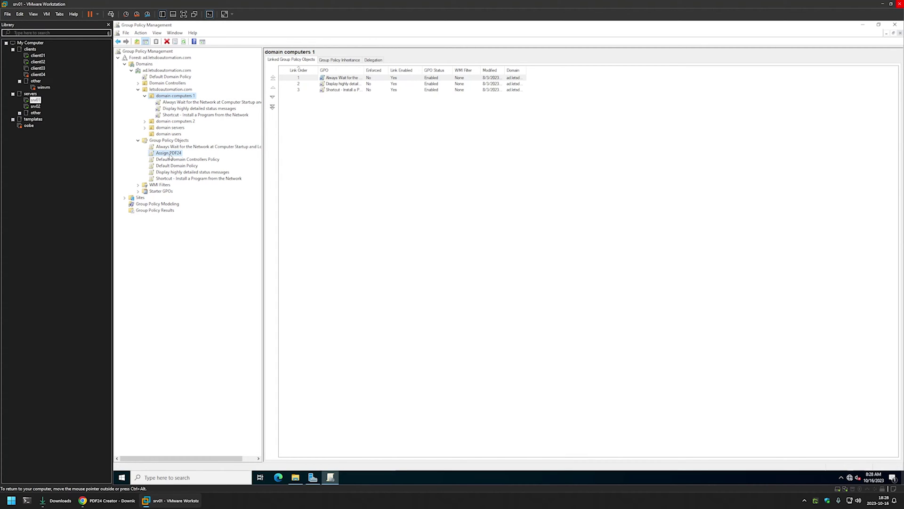
drag(170, 156, 173, 97)
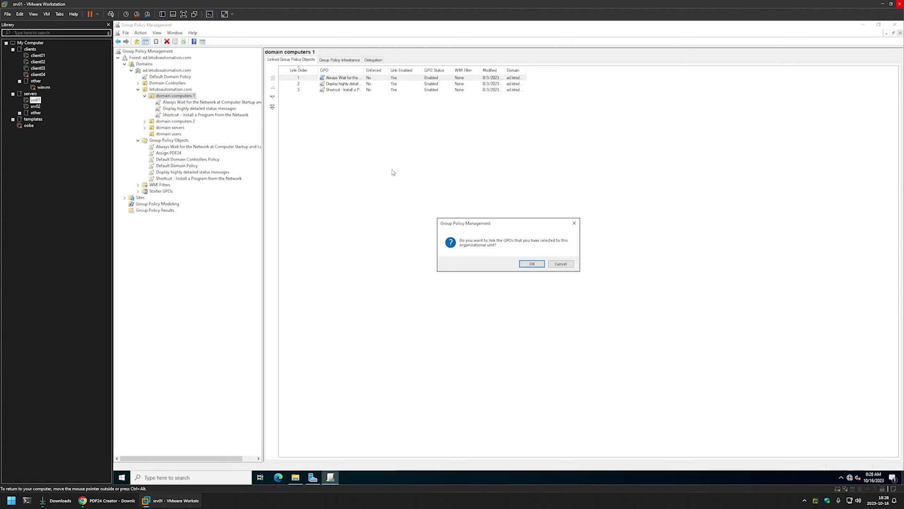
click(528, 265)
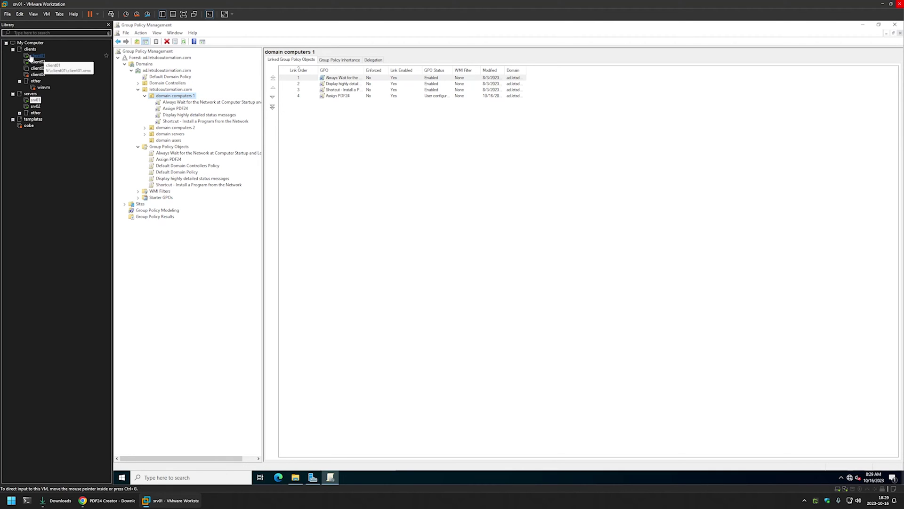
Switch to the client01 virtual machine and open Command Prompt.
click(49, 56)
click(373, 140)
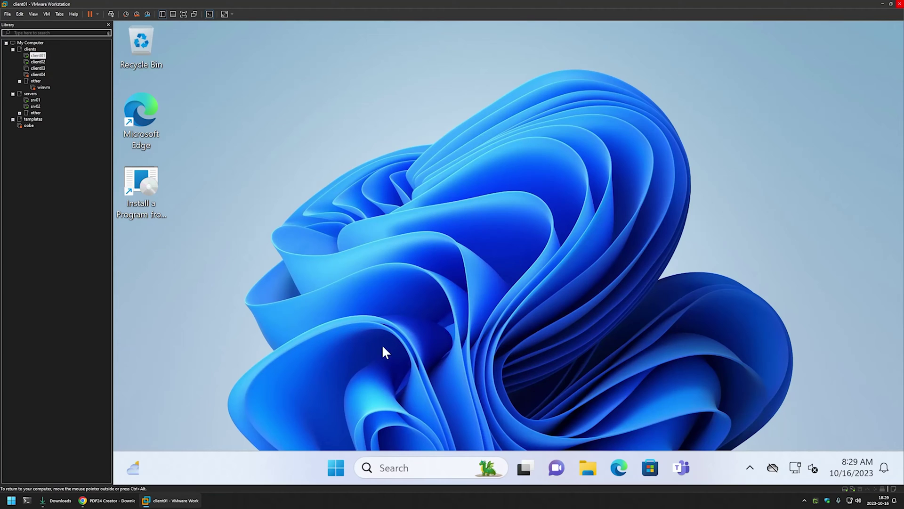
click(336, 468)
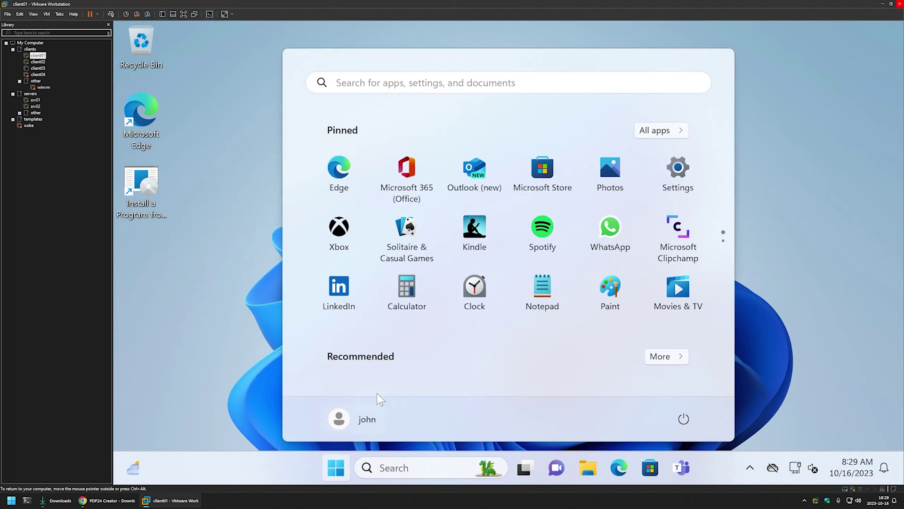
text(cmd)
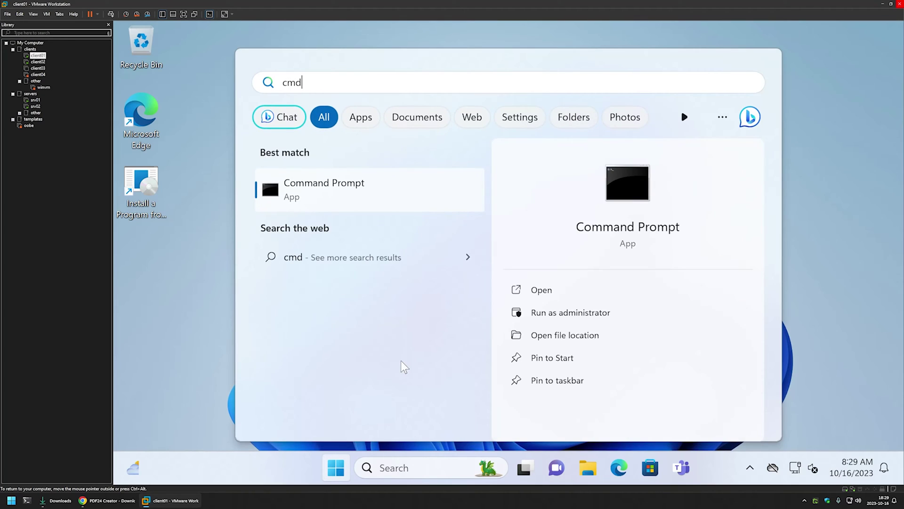
click(523, 288)
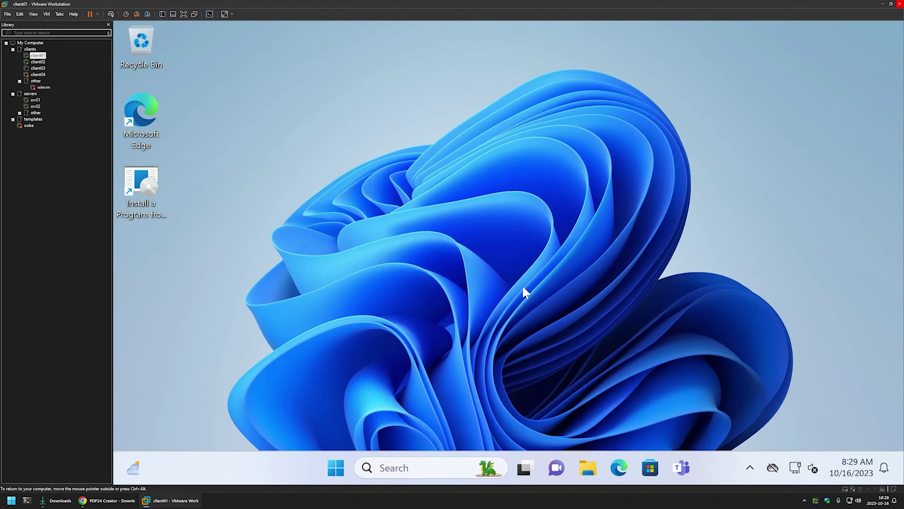
Refresh the client's group policy with gpupdate and restart the machine immediately using "shutdown -r -t 0".
drag(419, 86, 480, 88)
text(gpupdate)
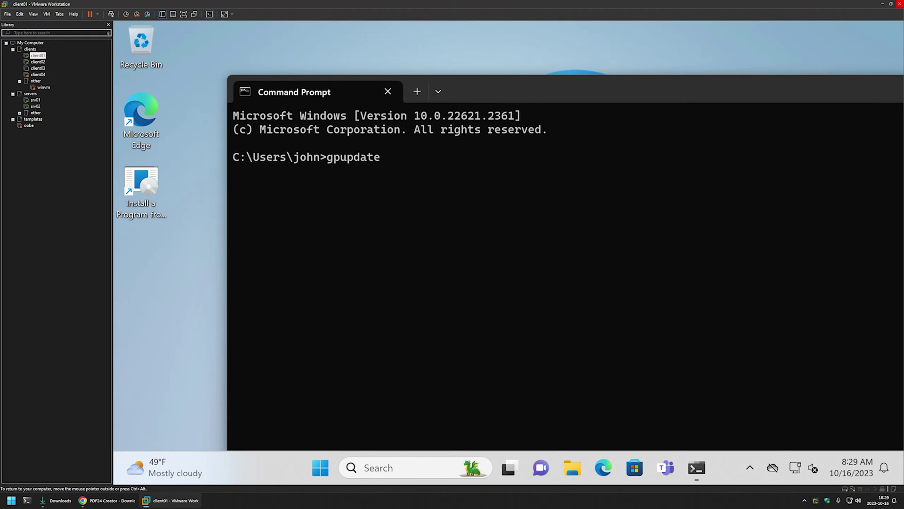
key(Return)
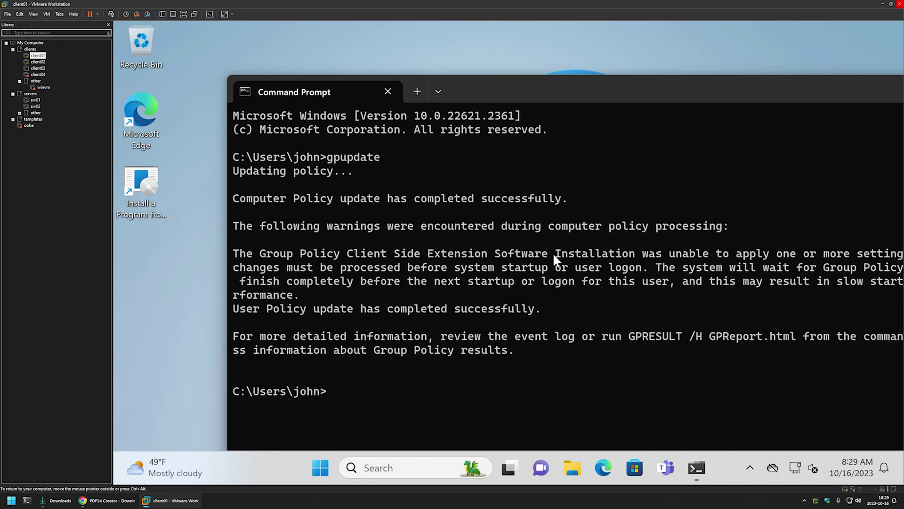
text(shutdown -r -t 0)
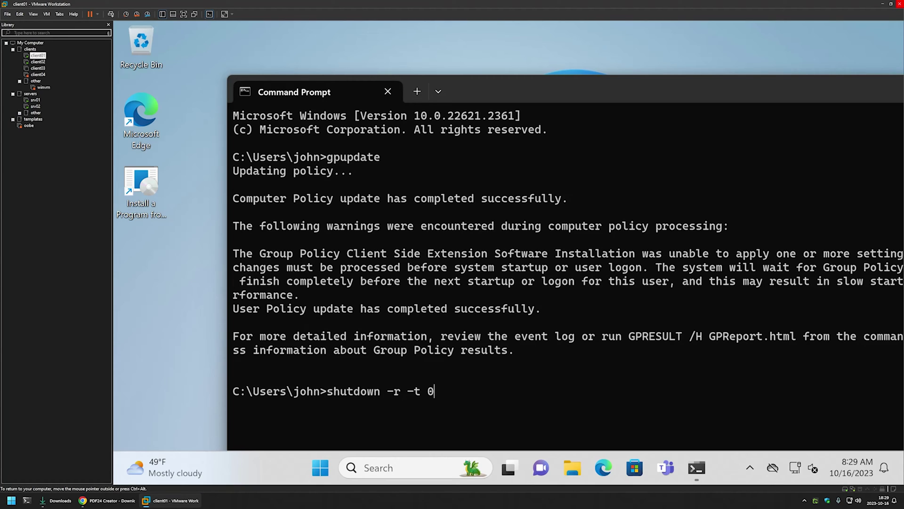
key(Return)
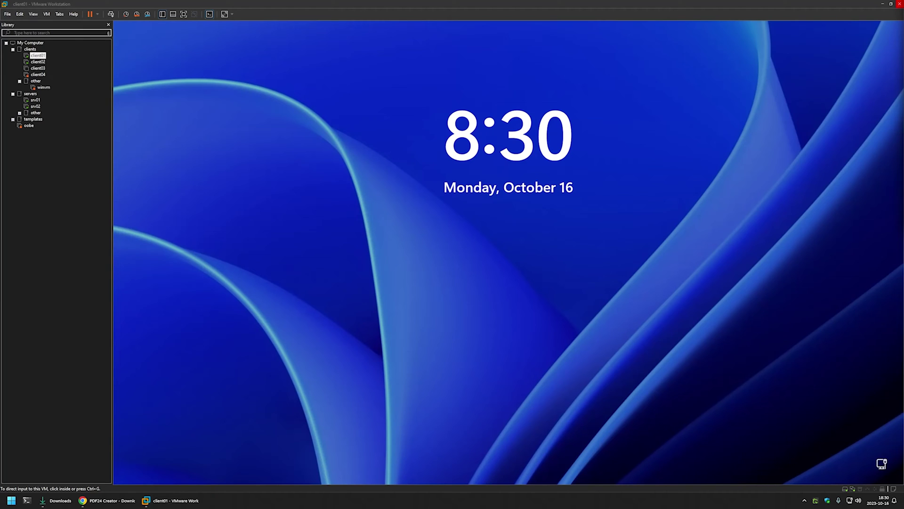
Sign in to the restarted client by entering the account password on the lock screen.
click(537, 267)
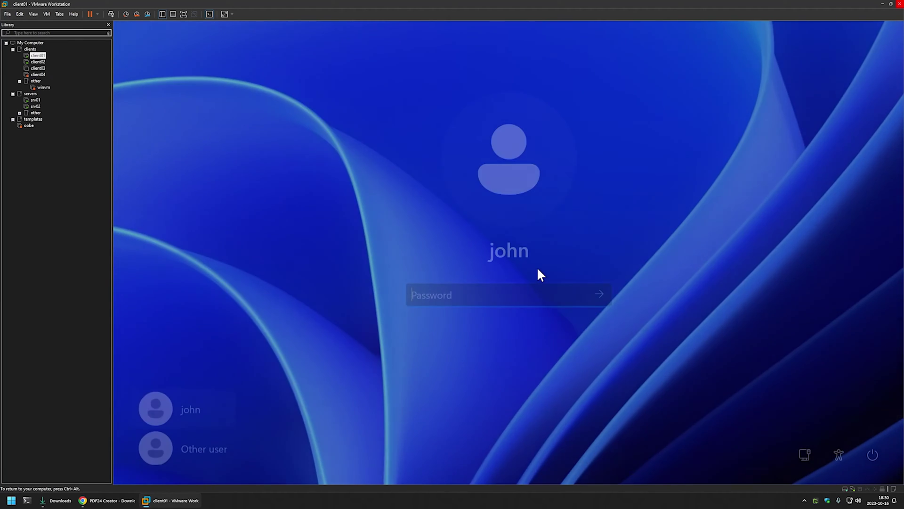
text(••••••••)
key(Return)
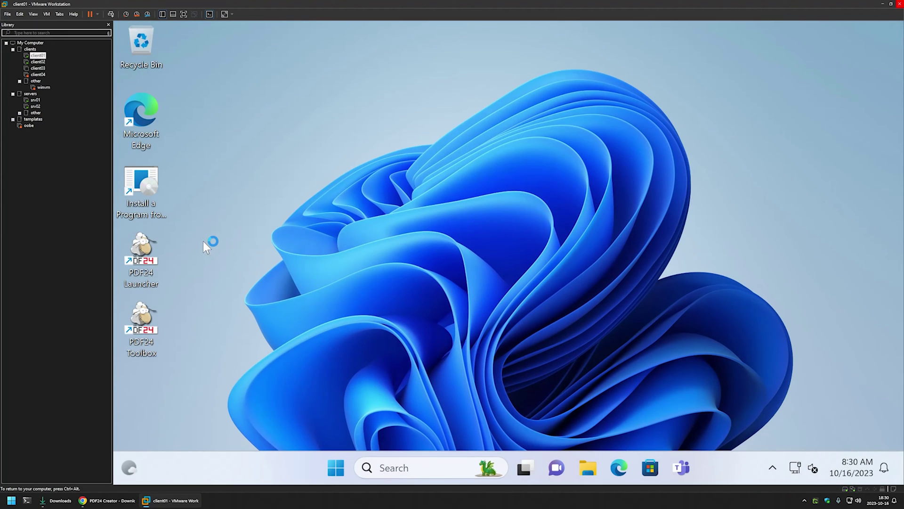
Open PDF24 Launcher from the client's desktop to check the deployed software.
drag(211, 361, 133, 262)
click(219, 269)
double_click(144, 254)
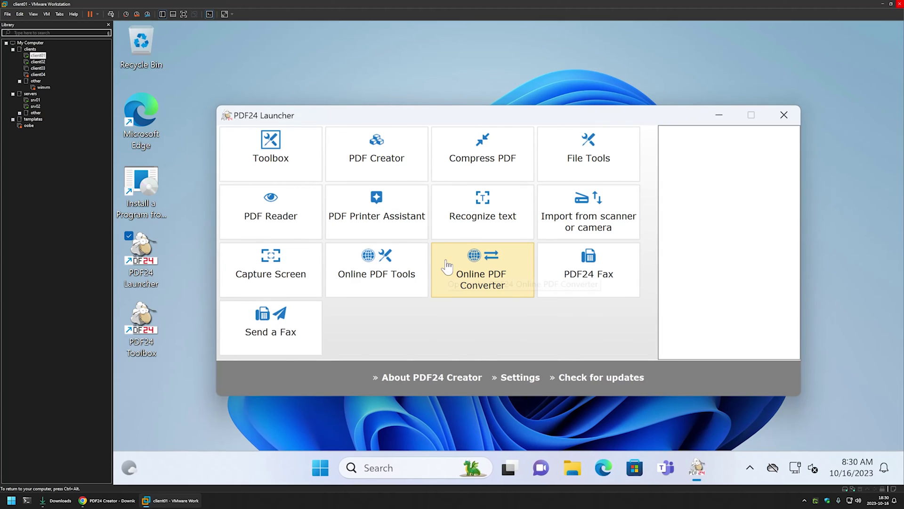
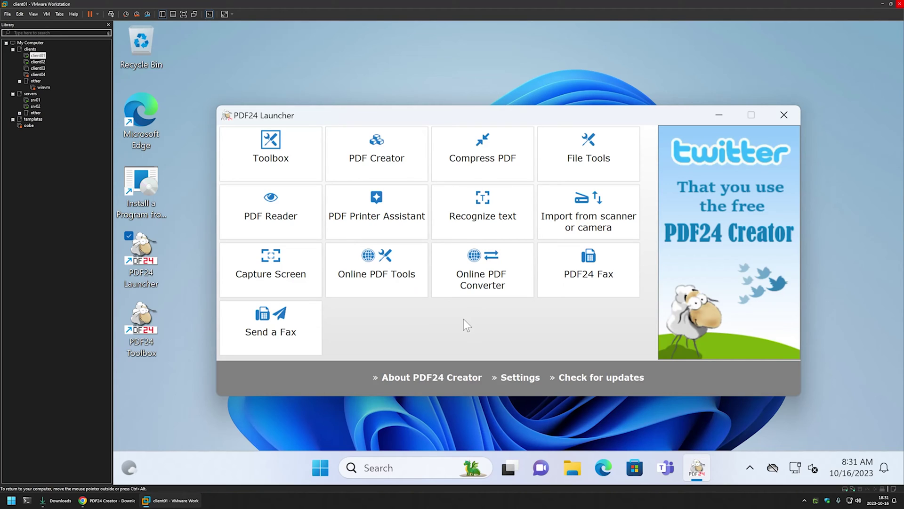
Switch to the srv01 virtual machine and create a new Group Policy Object named "Publish PDF24".
click(42, 100)
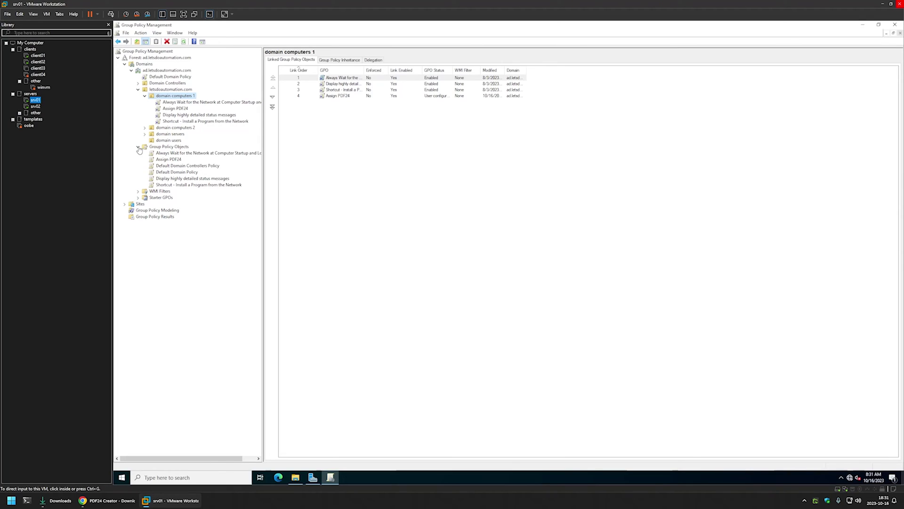
right_click(163, 148)
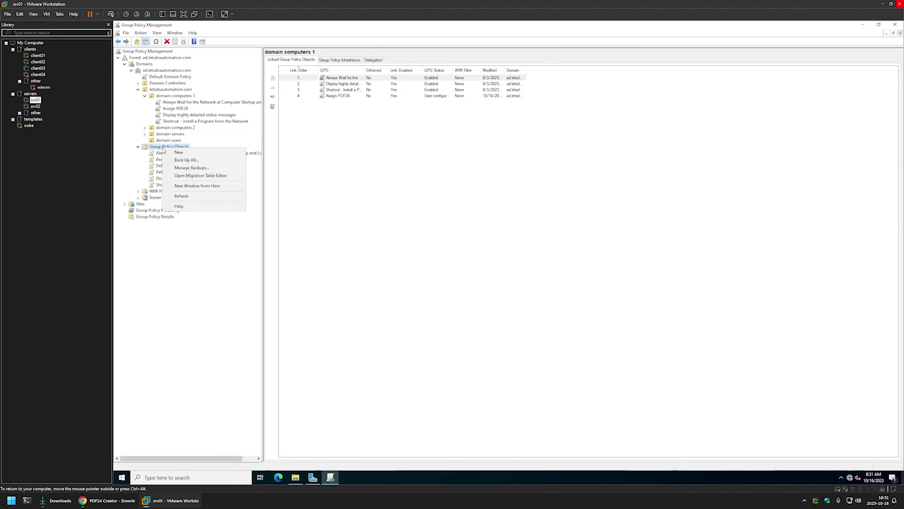
click(183, 153)
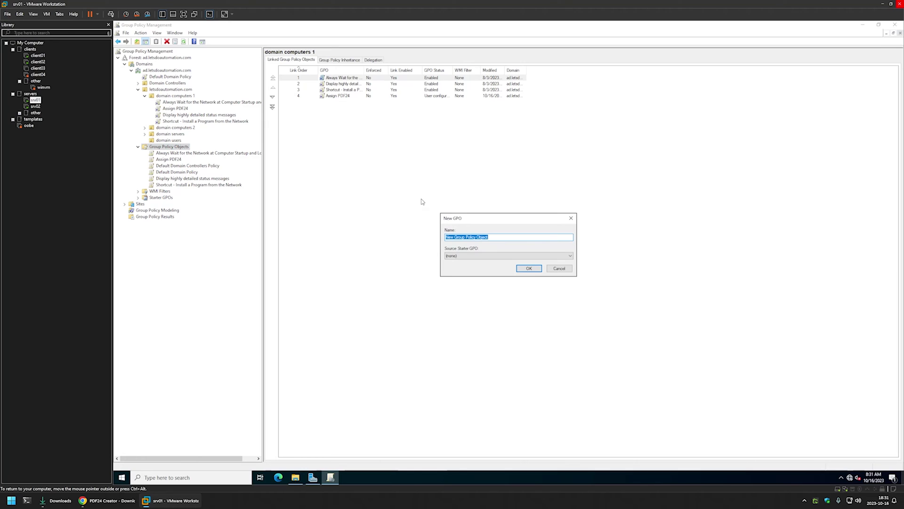
text(Publish PDF24)
click(518, 268)
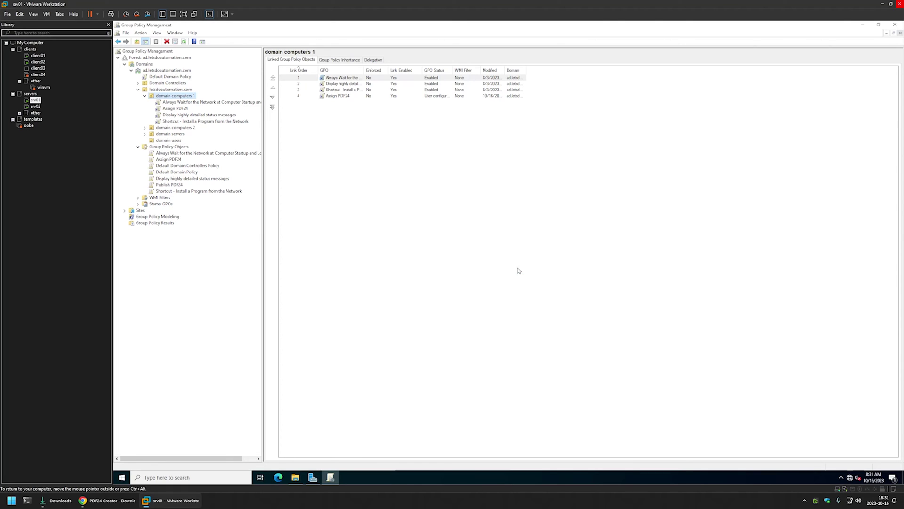
Open the Publish PDF24 GPO for editing and go to Software installation in the User Configuration policies.
right_click(173, 189)
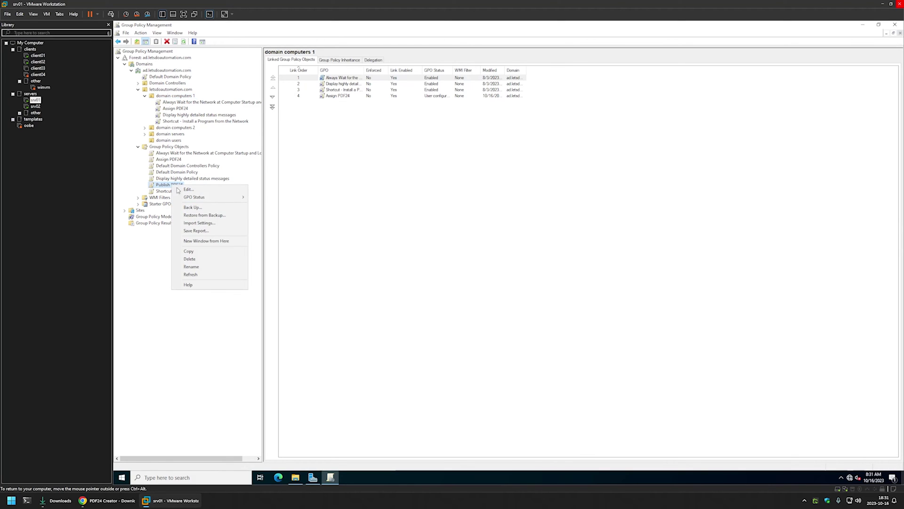
click(179, 191)
drag(272, 59, 496, 139)
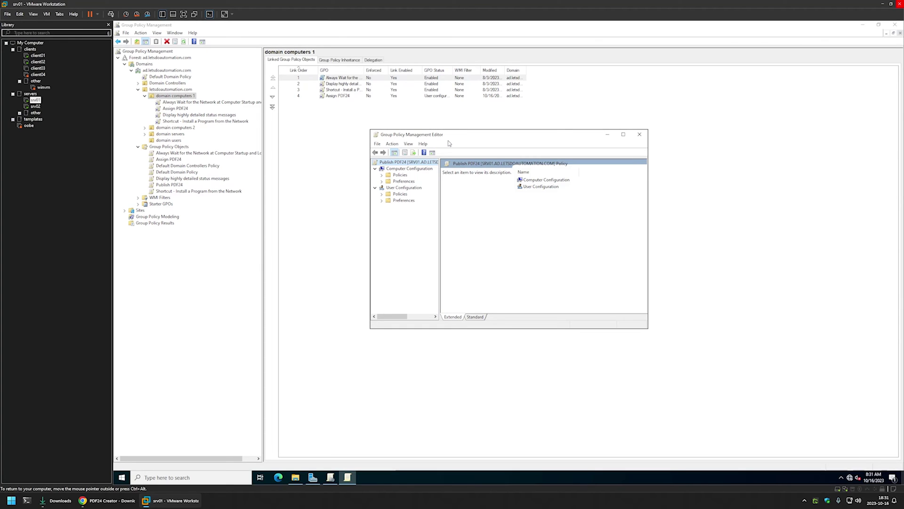
click(389, 189)
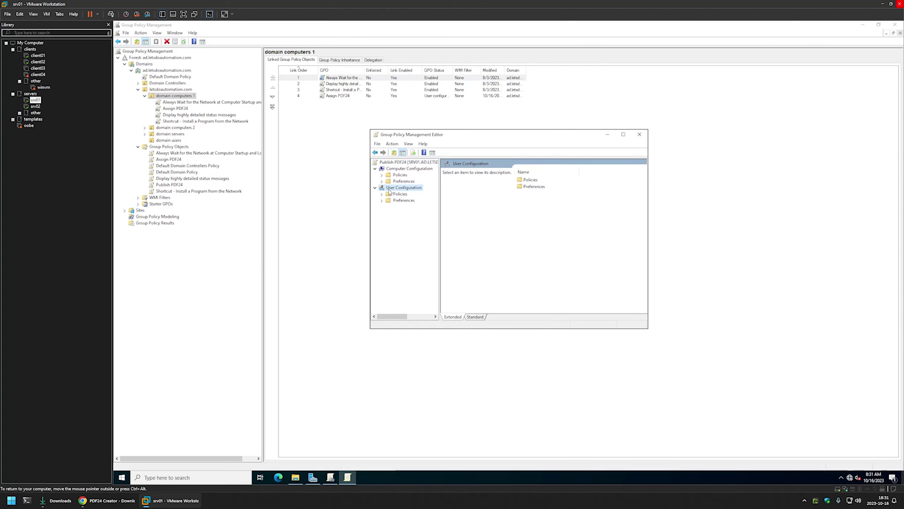
click(382, 194)
click(389, 200)
click(410, 208)
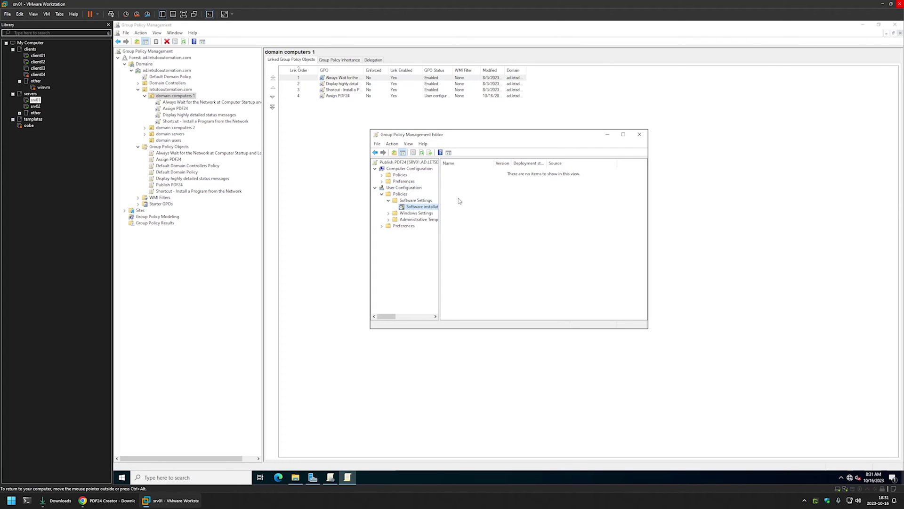
Add the pdf24-creator-11.14.0-x64 package from \\srv02\software\PDF24 to the user software installation policy, using the Advanced deployment method.
right_click(486, 193)
mouse_move(494, 194)
click(564, 196)
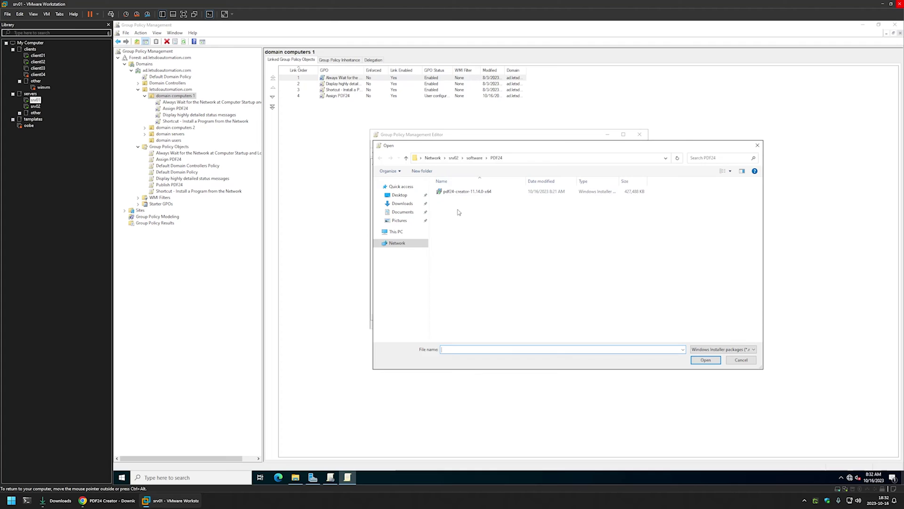
click(488, 158)
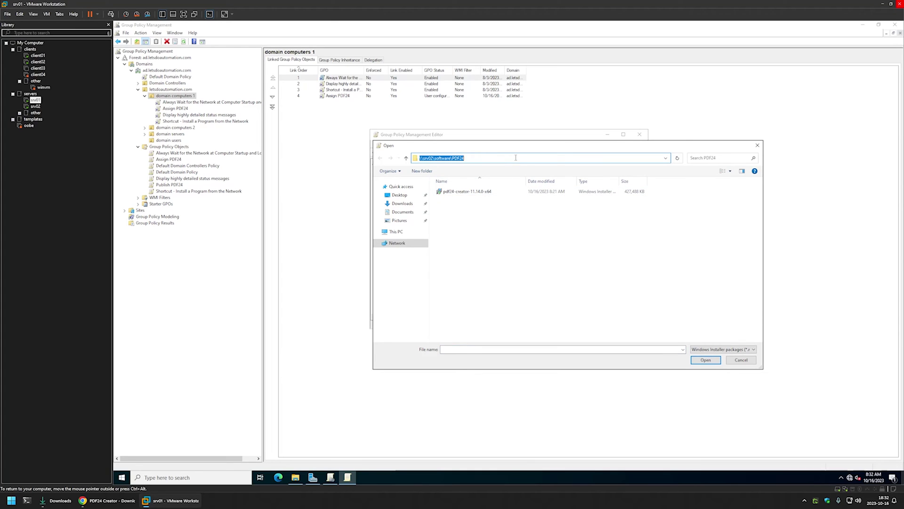
click(470, 159)
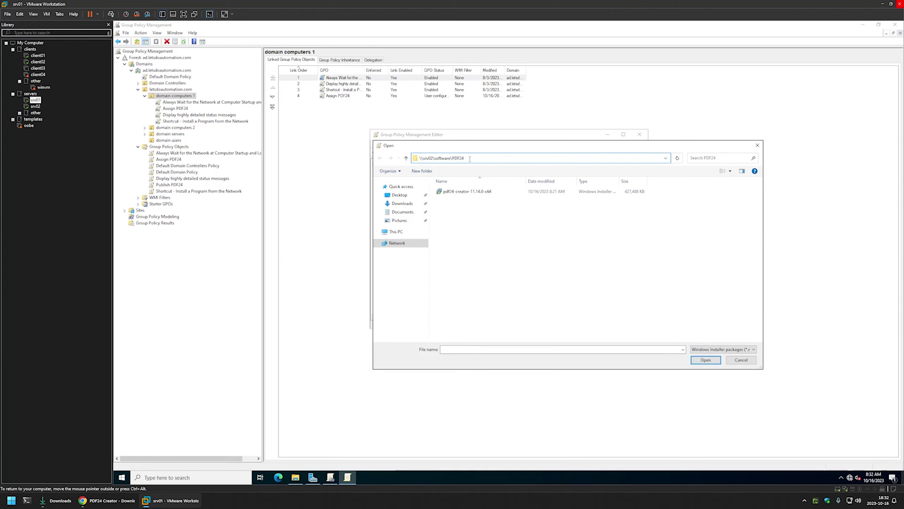
double_click(430, 158)
click(468, 214)
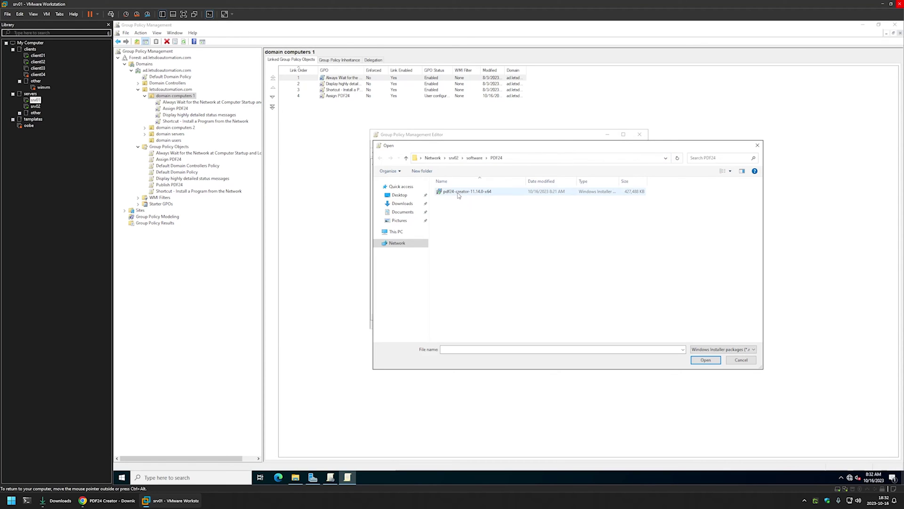
click(458, 195)
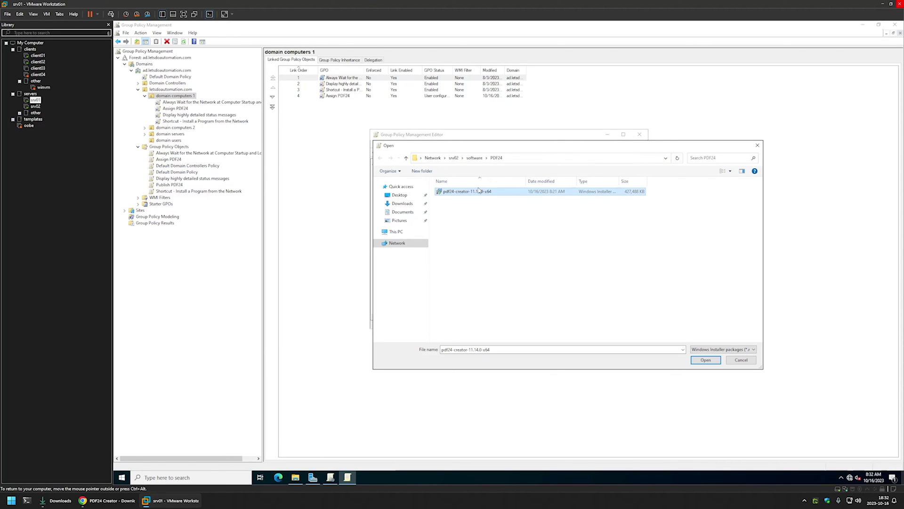
double_click(465, 192)
click(460, 232)
click(519, 263)
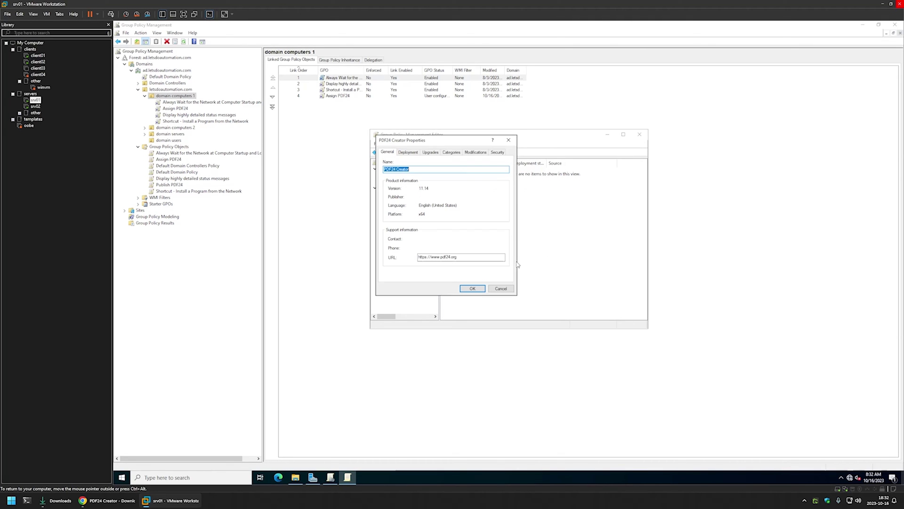
Deploy the PDF24 Creator package as Published with the Basic installation user interface, and close the policy editor.
click(408, 153)
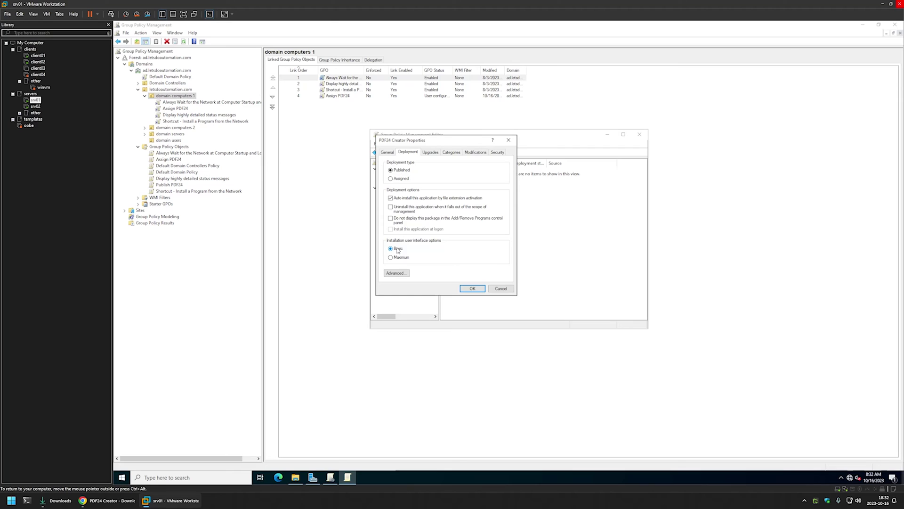
click(472, 289)
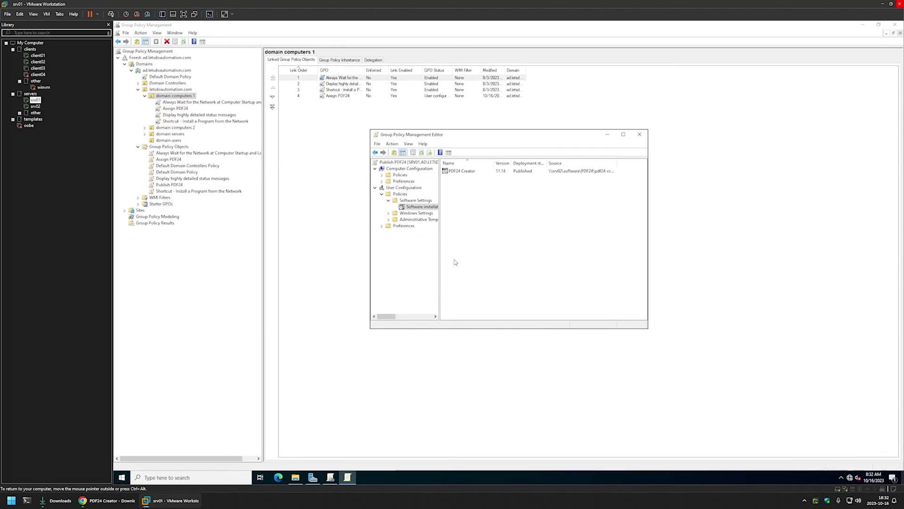
click(640, 135)
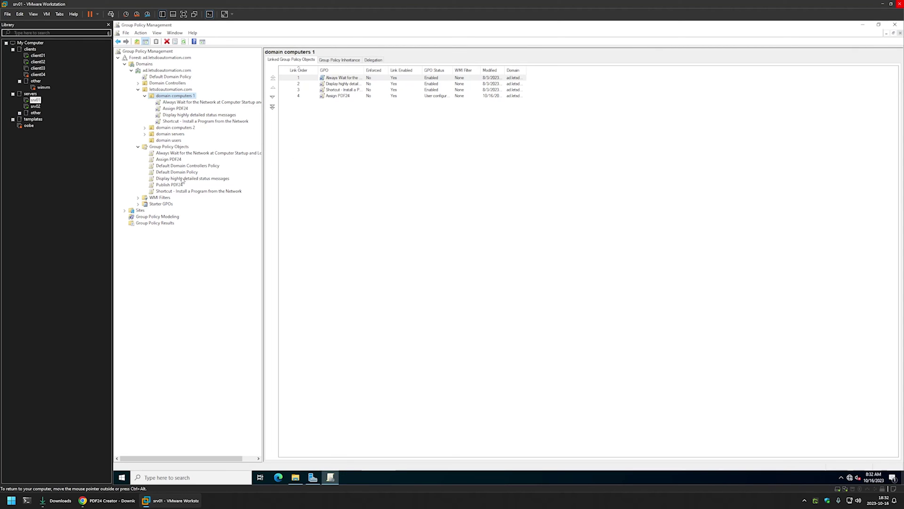
Set the GPO status of Publish PDF24 to "Computer configuration settings disabled".
click(172, 186)
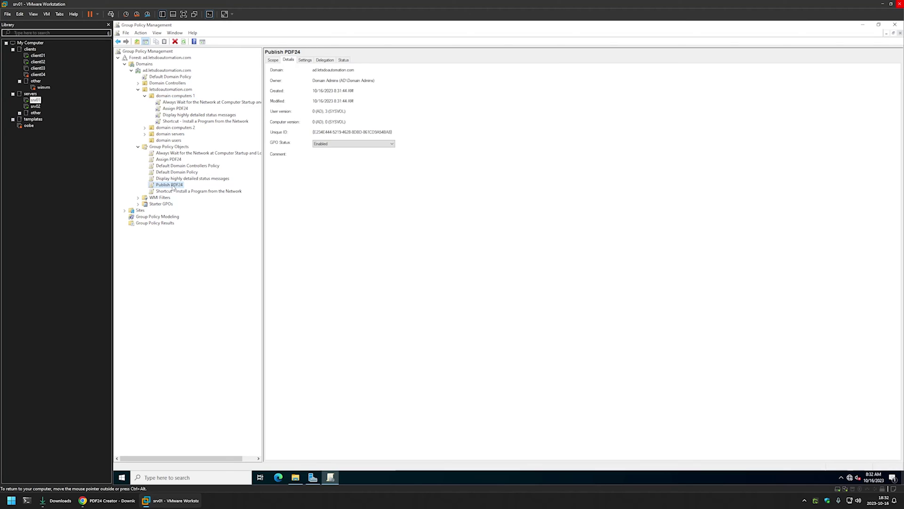
click(296, 62)
click(324, 144)
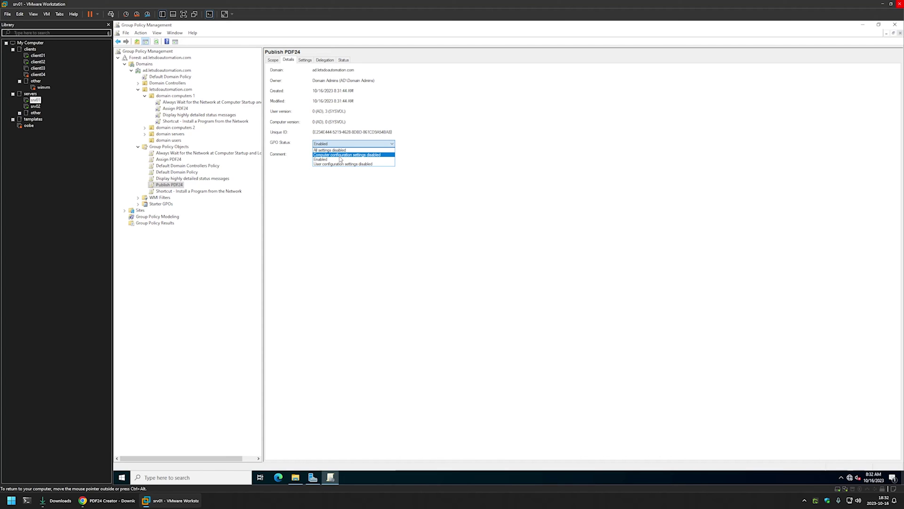
click(339, 154)
click(524, 263)
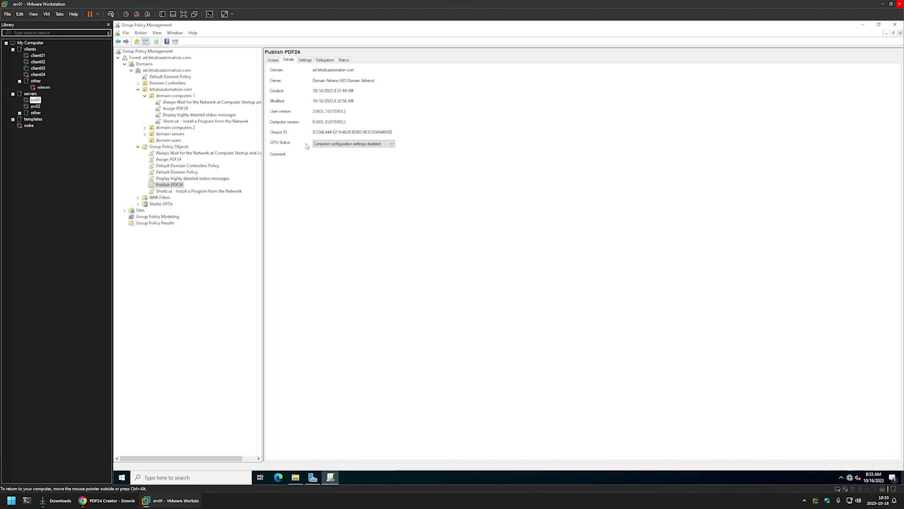
Link the Publish PDF24 GPO to the domain users organizational unit and expand the unit to check the link.
click(169, 140)
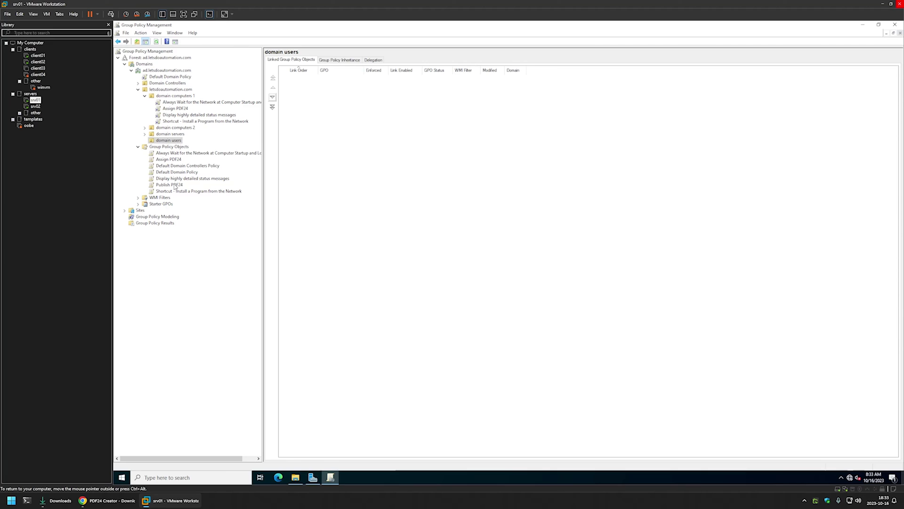
drag(175, 186, 183, 141)
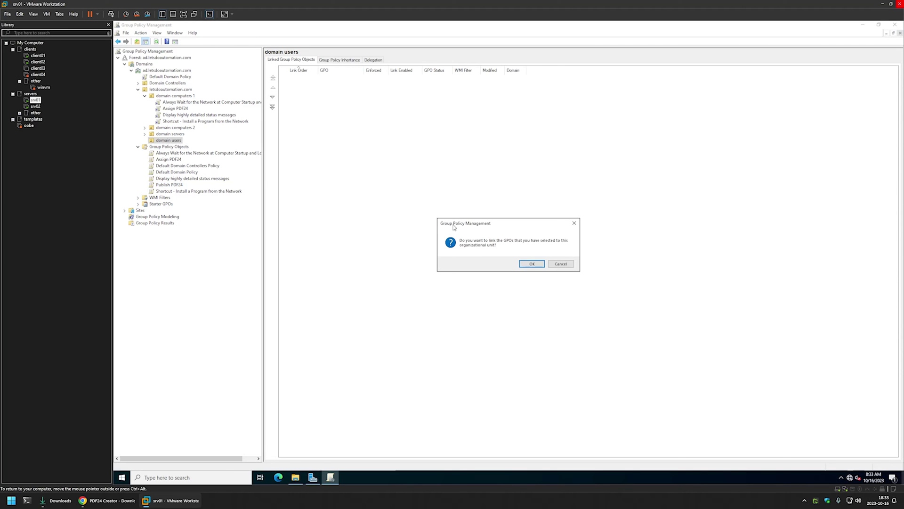
click(532, 264)
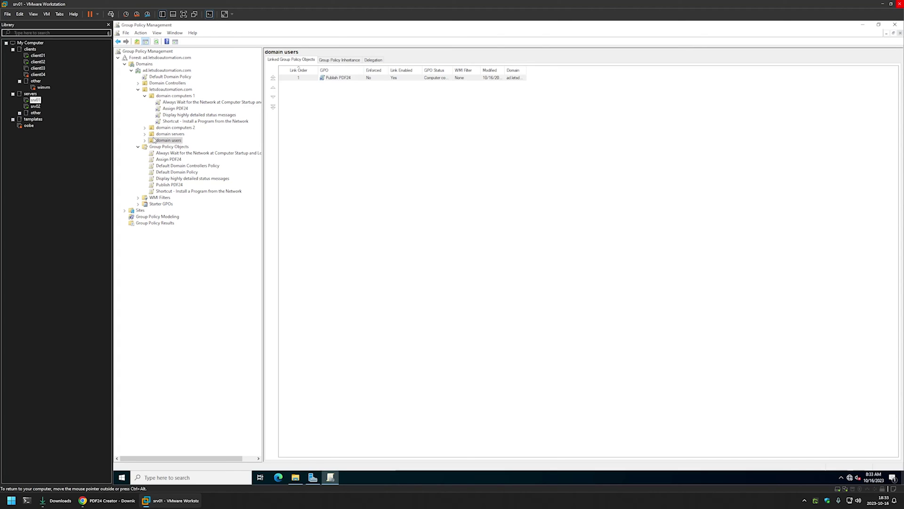
click(145, 140)
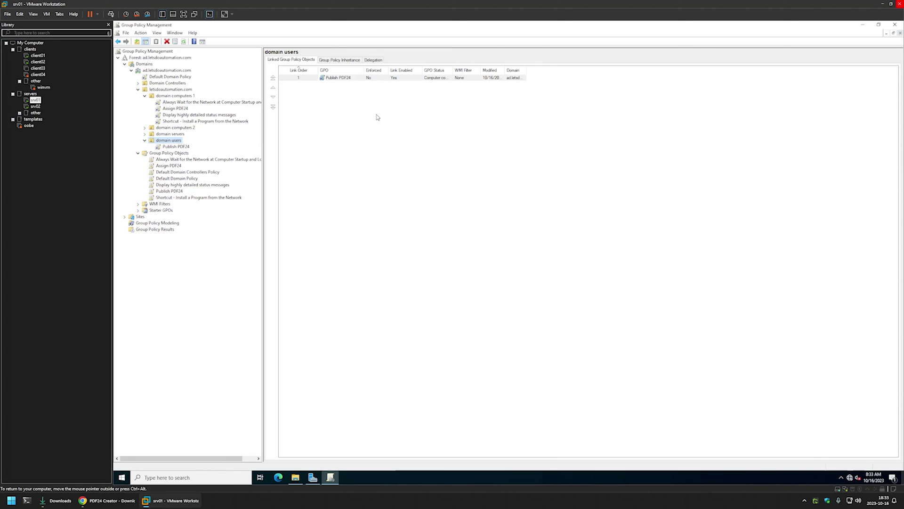
click(162, 141)
key(Escape)
Switch to the client02 virtual machine and open the desktop shortcut for installing a program from the network.
click(37, 61)
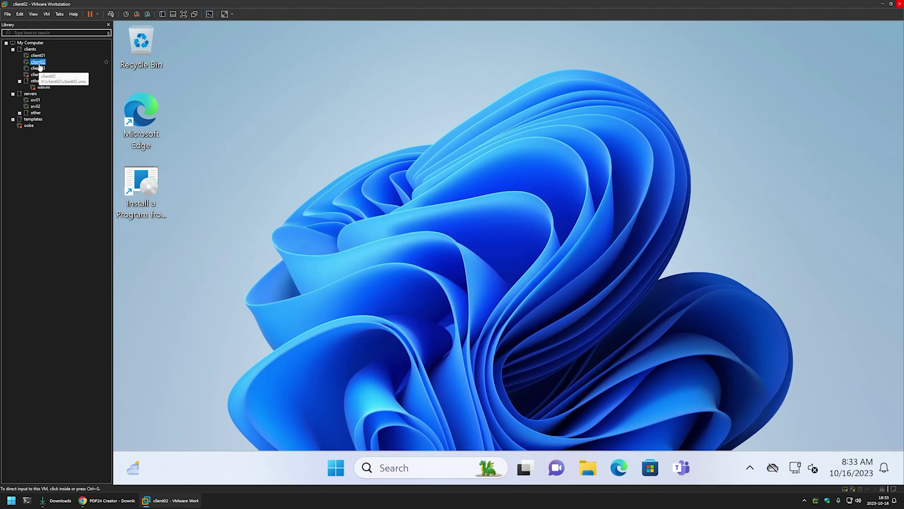
double_click(144, 187)
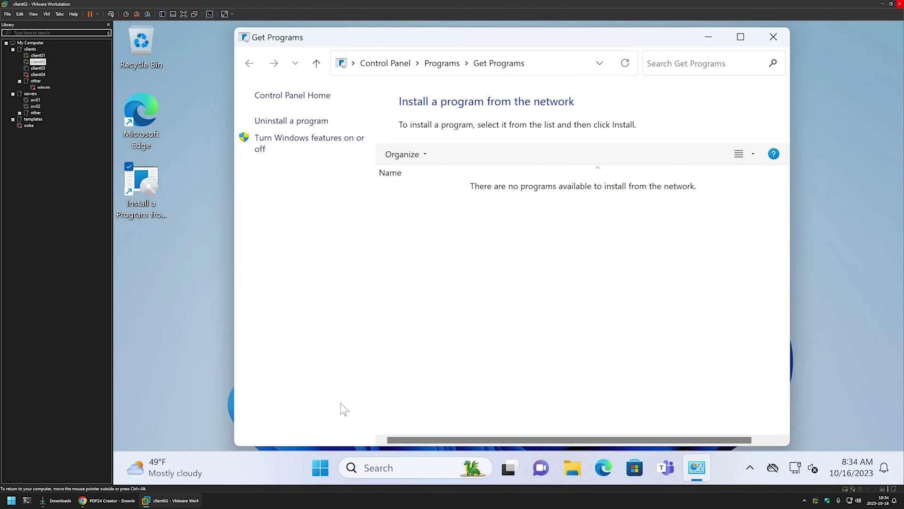
Refresh client02's group policy with gpupdate in Command Prompt and move the console away from the Get Programs window.
click(320, 467)
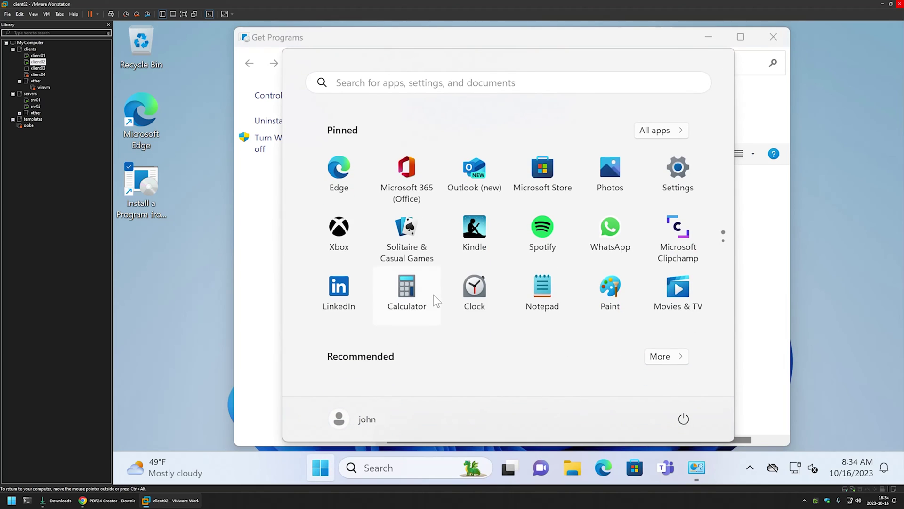
text(cmd)
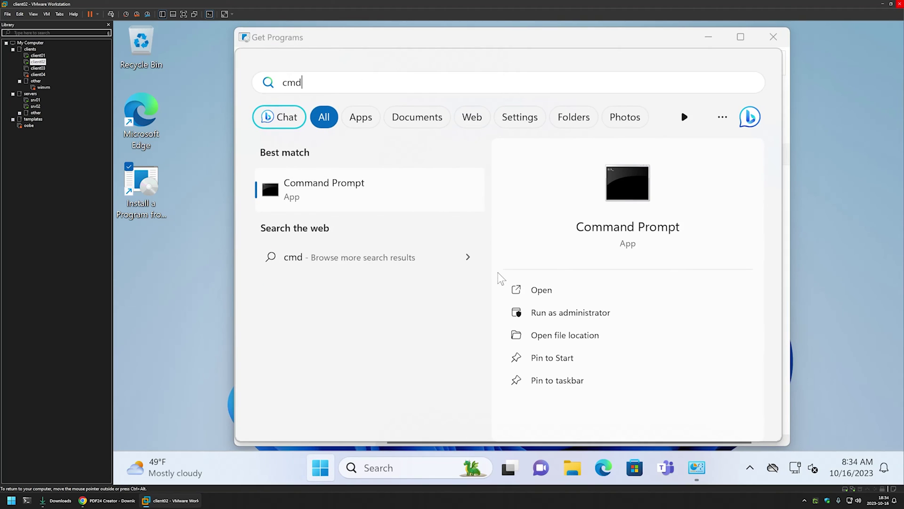
click(537, 289)
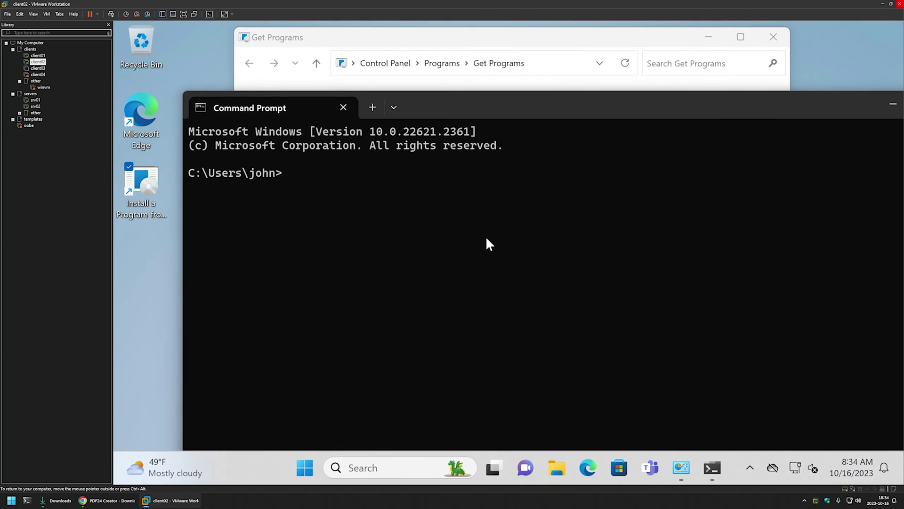
text(gpupdate)
key(Return)
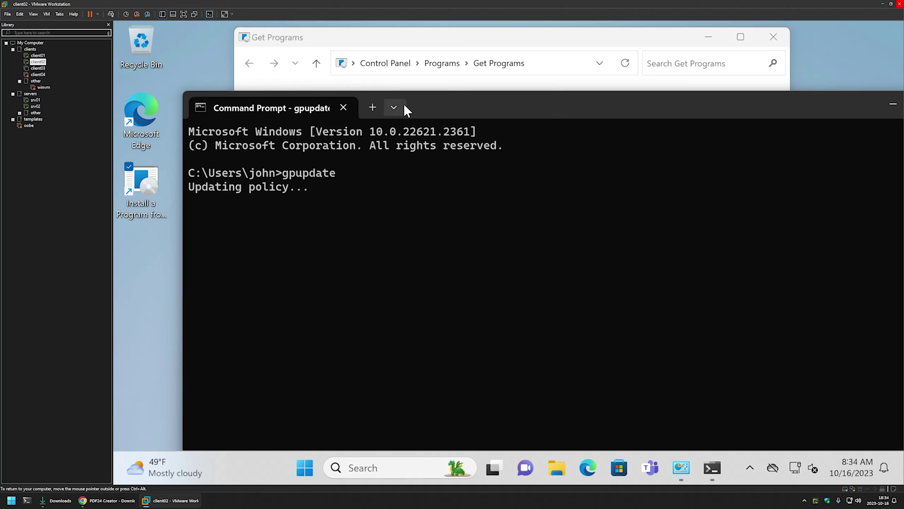
drag(425, 109, 879, 125)
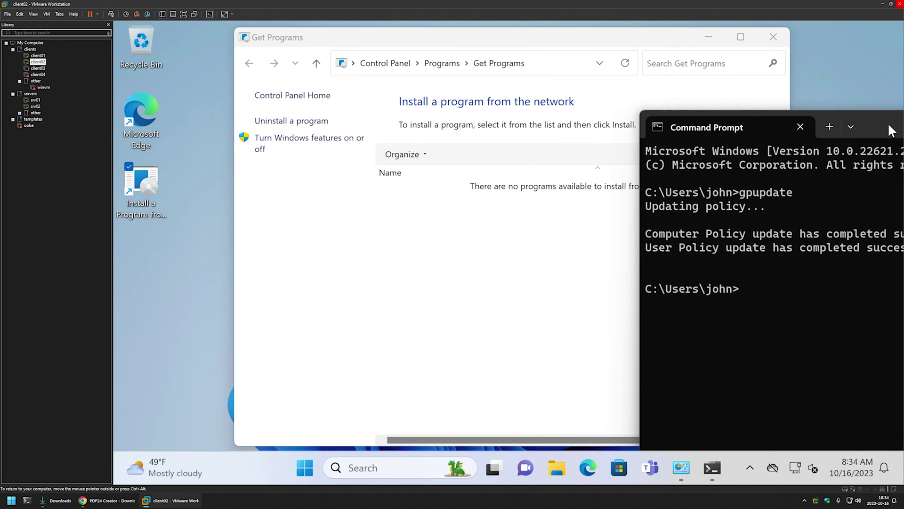
Refresh the list of programs available to install from the network.
click(435, 217)
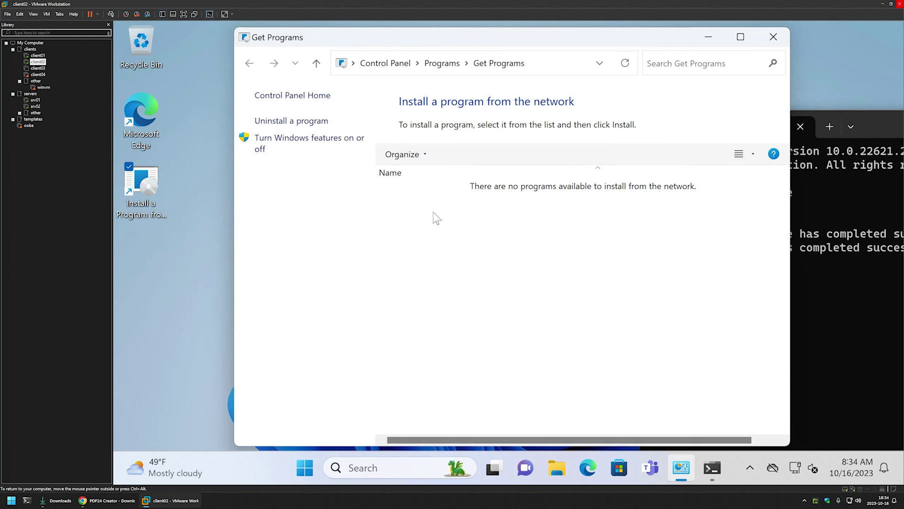
right_click(437, 217)
click(464, 266)
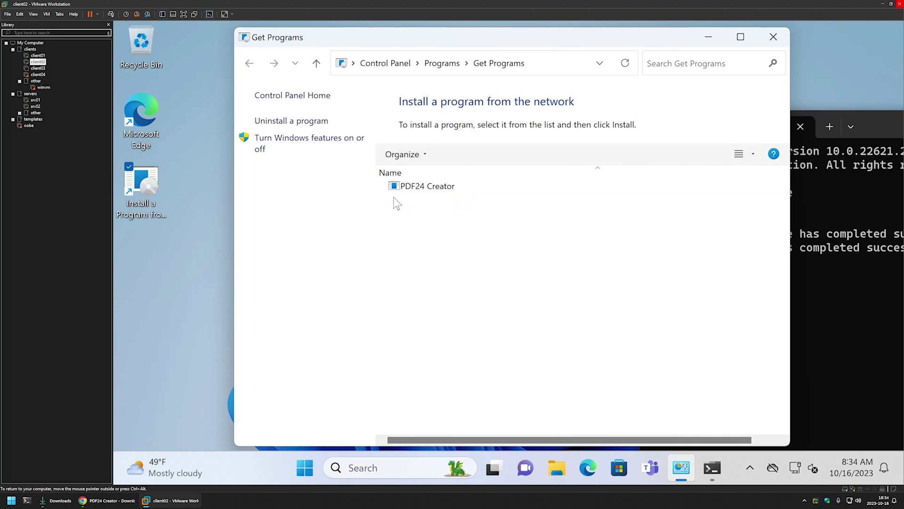
Install PDF24 Creator from the network program list and open PDF24 Launcher from the desktop.
double_click(411, 186)
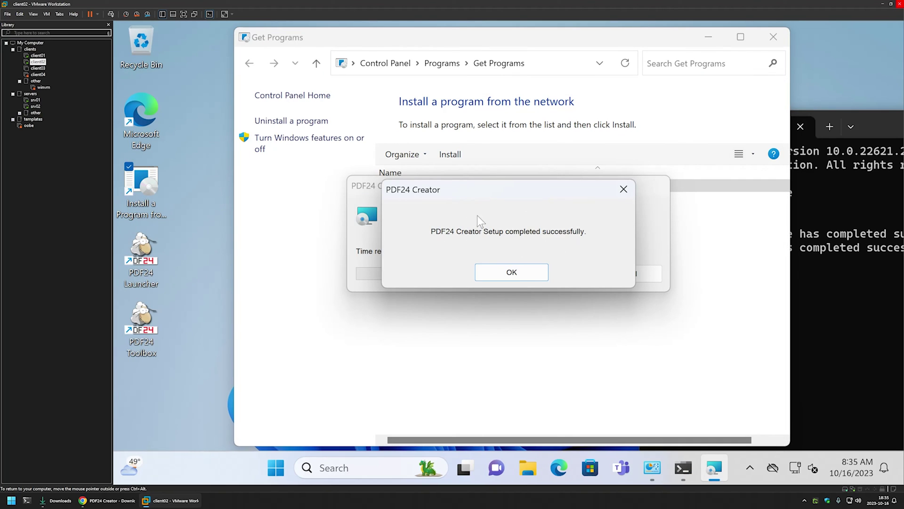
click(510, 272)
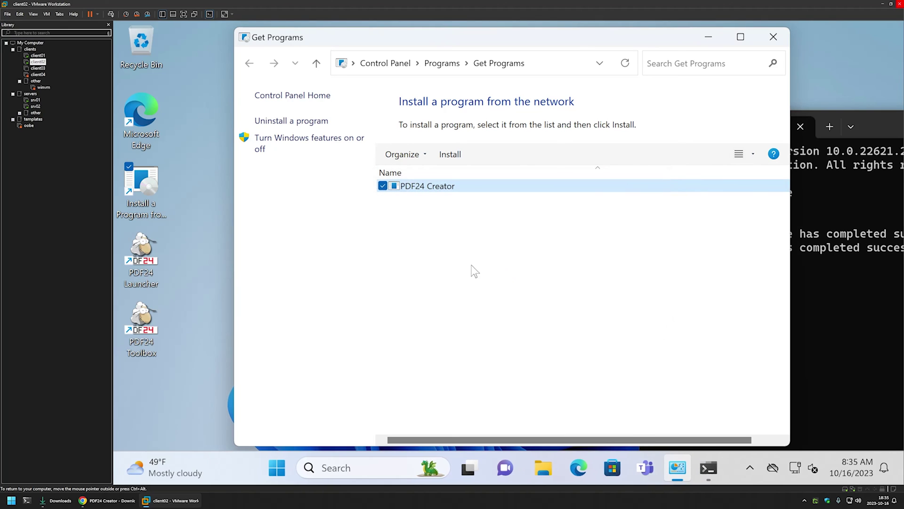
double_click(148, 254)
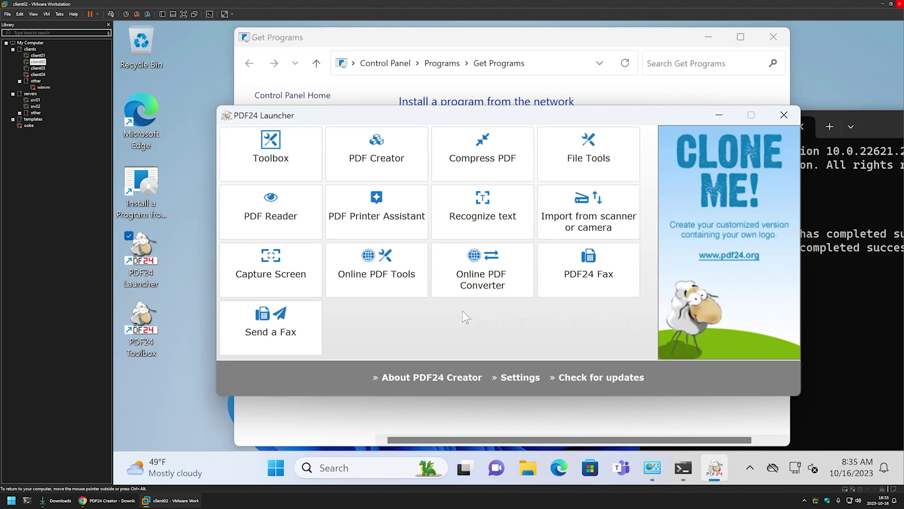